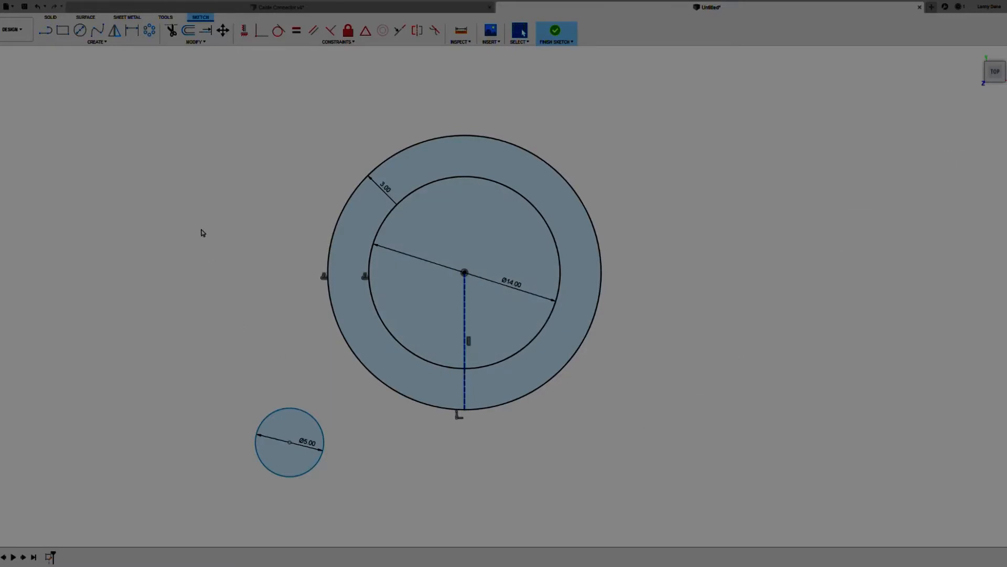
- Place a sketch point on the circumference of the separate 5 mm circle
{"action": "left_click", "coordinate": [59, 135]}
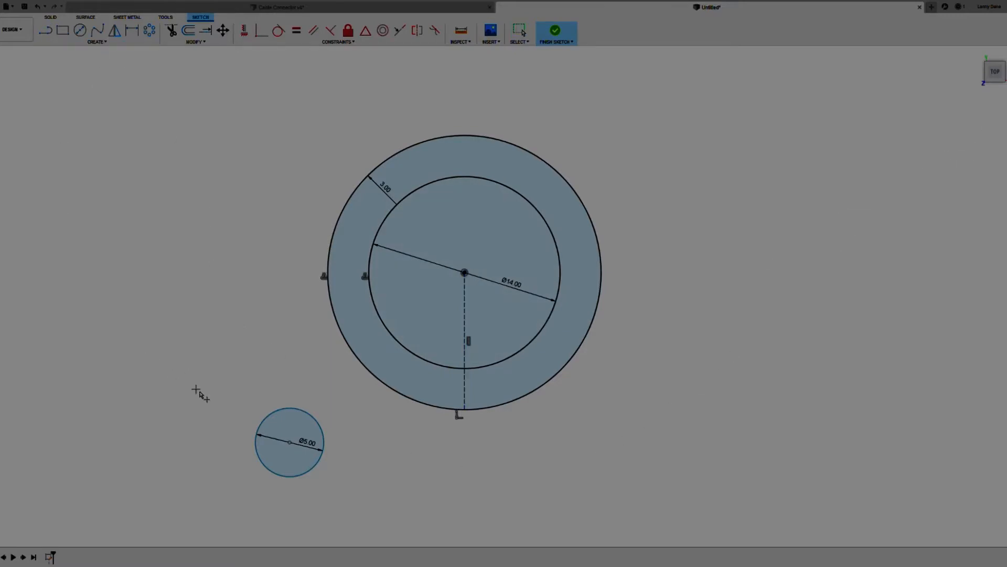
{"action": "left_click", "coordinate": [273, 412]}
{"action": "key", "text": "Escape"}
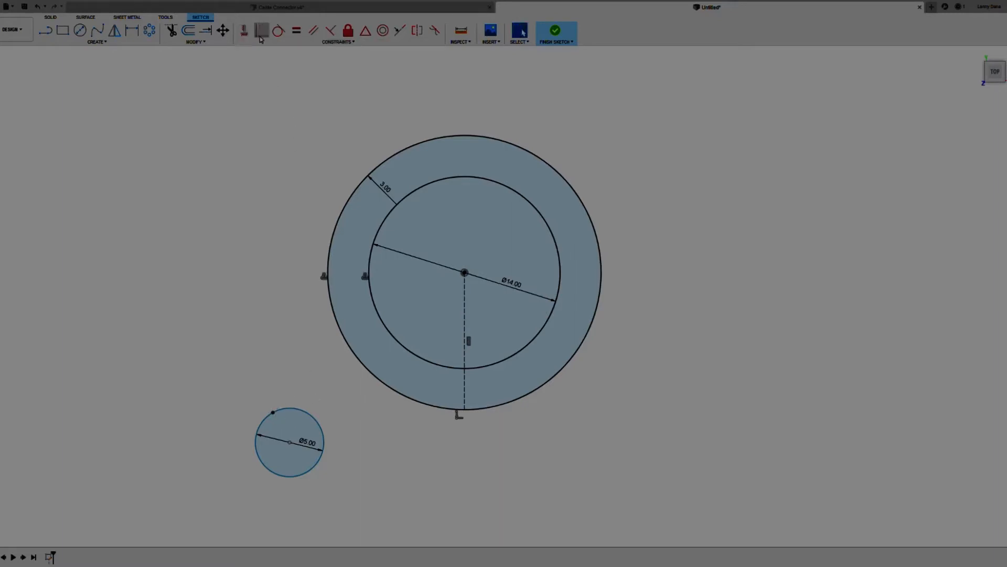
- Make the 5 mm circle tangent to the large outer circle and its point coincident with the construction line's lower endpoint
{"action": "left_click", "coordinate": [279, 30]}
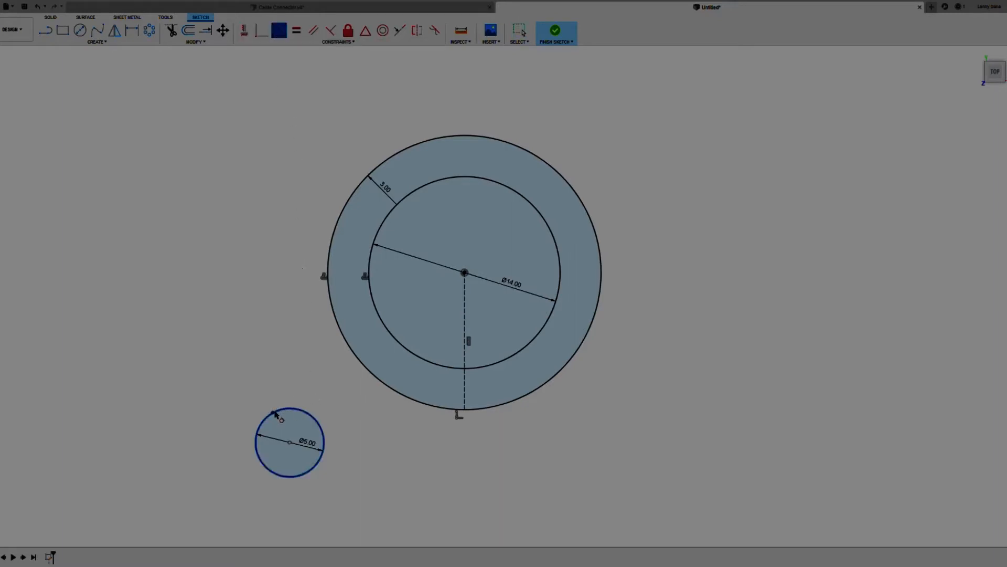
{"action": "left_click", "coordinate": [282, 413]}
{"action": "left_click", "coordinate": [404, 401]}
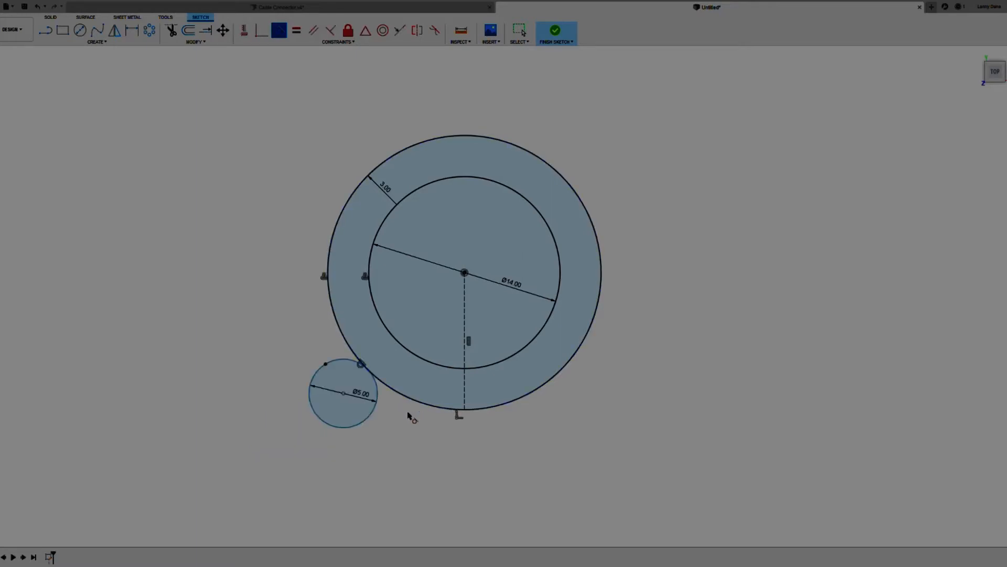
{"action": "left_click", "coordinate": [261, 30]}
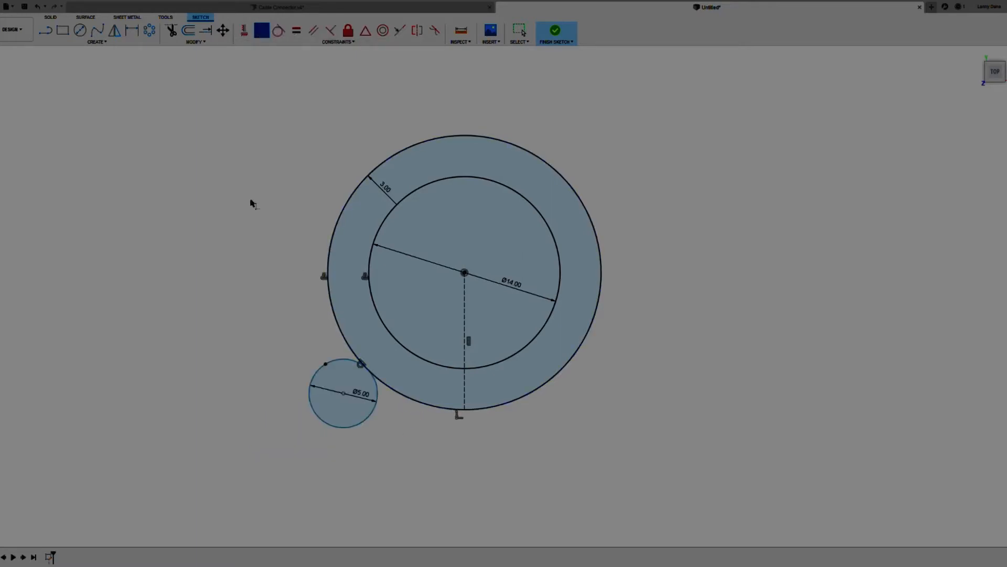
{"action": "left_click", "coordinate": [326, 364]}
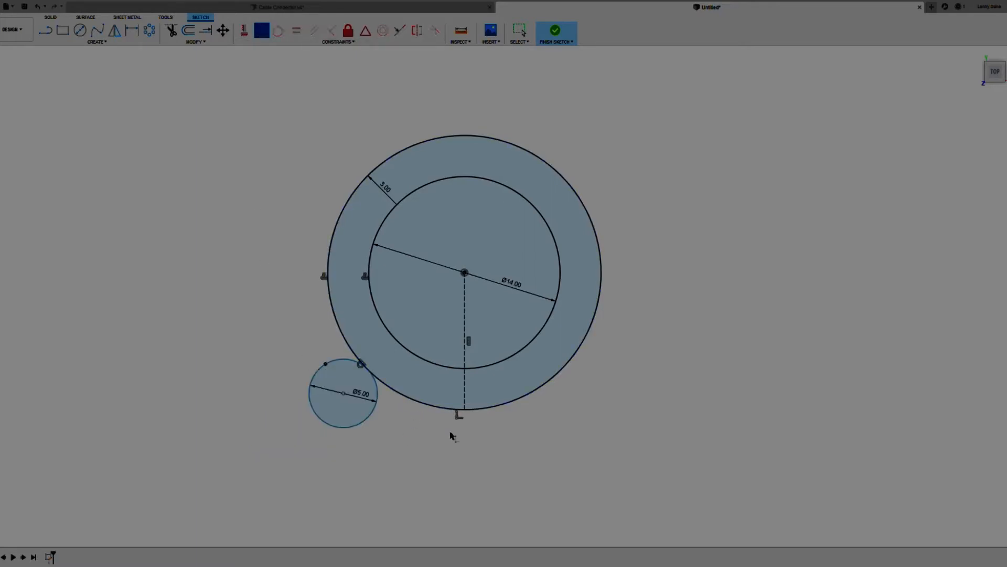
{"action": "left_click", "coordinate": [465, 410]}
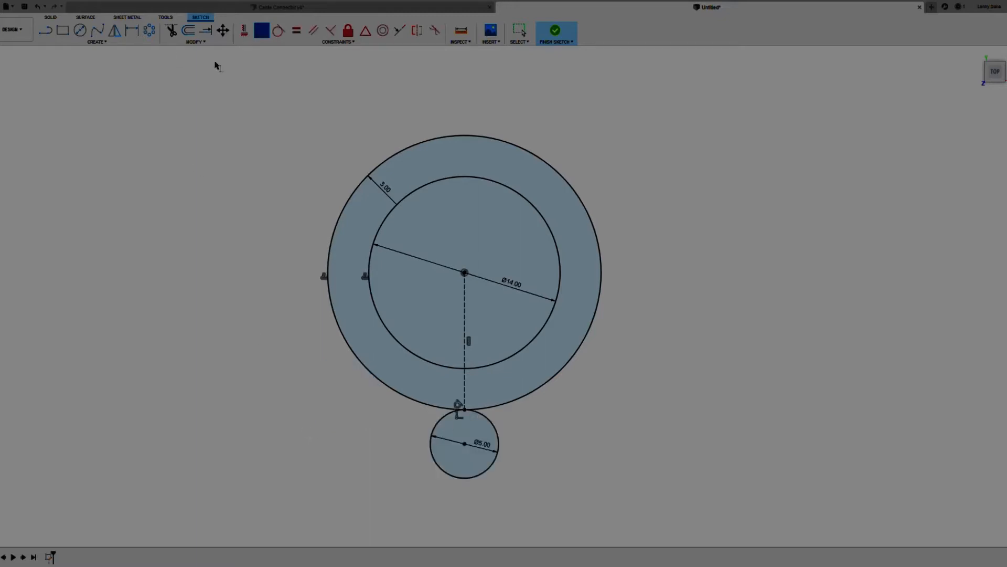
- Offset the 5 mm circle outward by 2 mm
{"action": "left_click", "coordinate": [188, 31]}
{"action": "left_click", "coordinate": [432, 431]}
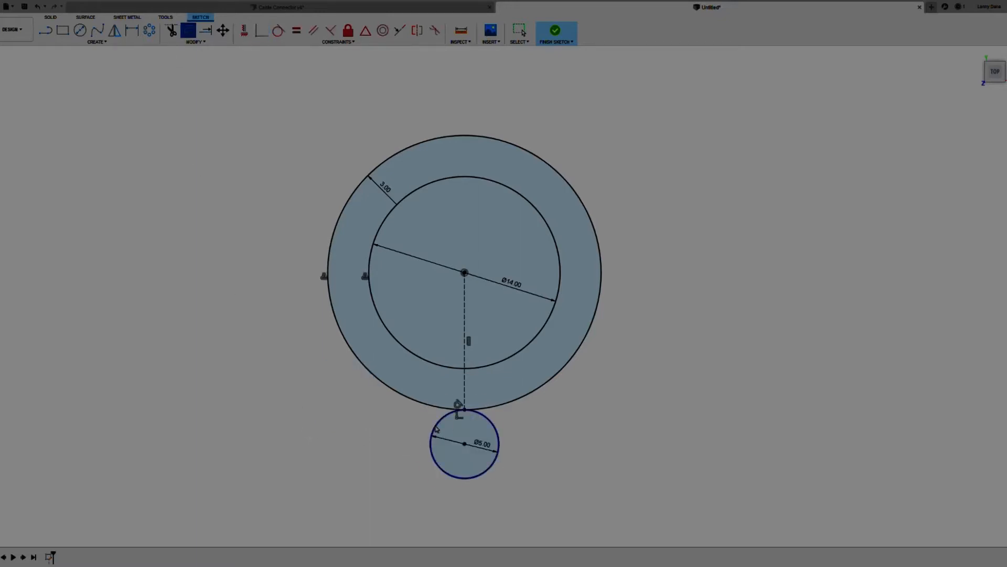
{"action": "type", "text": "2"}
{"action": "key", "text": "Return"}
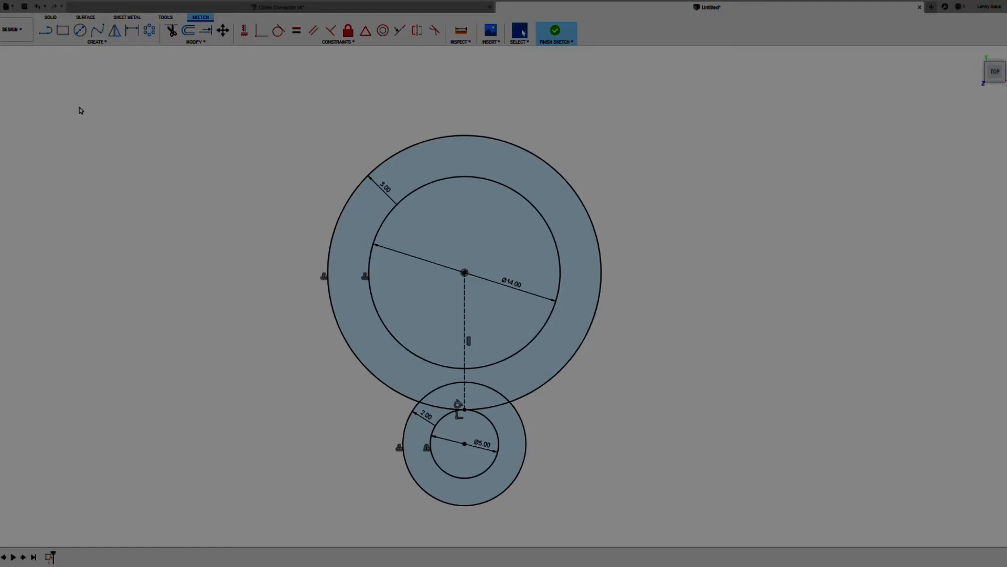
- Sketch another circle, 5 mm in diameter, in the empty area to the upper left of the large ring
{"action": "left_click", "coordinate": [81, 32]}
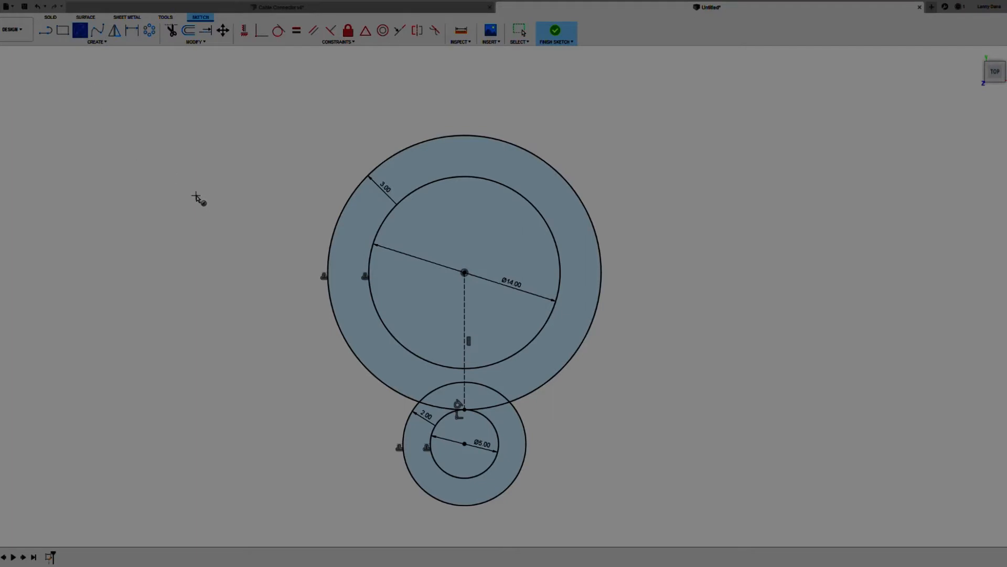
{"action": "left_click", "coordinate": [203, 202]}
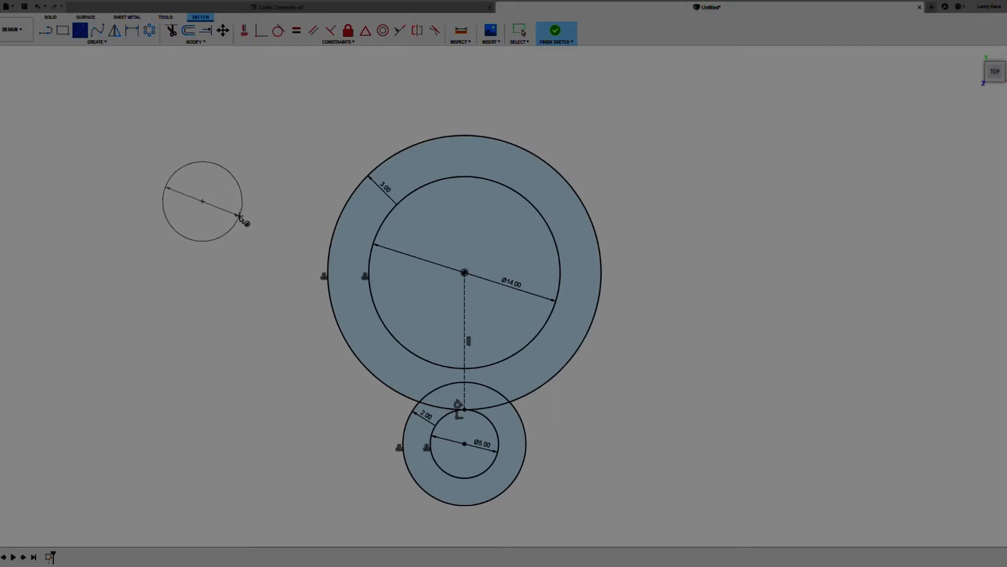
{"action": "type", "text": "5"}
{"action": "key", "text": "Return"}
{"action": "key", "text": "Escape"}
- Move the new 5 mm circle to the large ring's upper right and make it tangent to the 14 mm inner circle
{"action": "left_click_drag", "start_coordinate": [229, 229], "coordinate": [685, 210]}
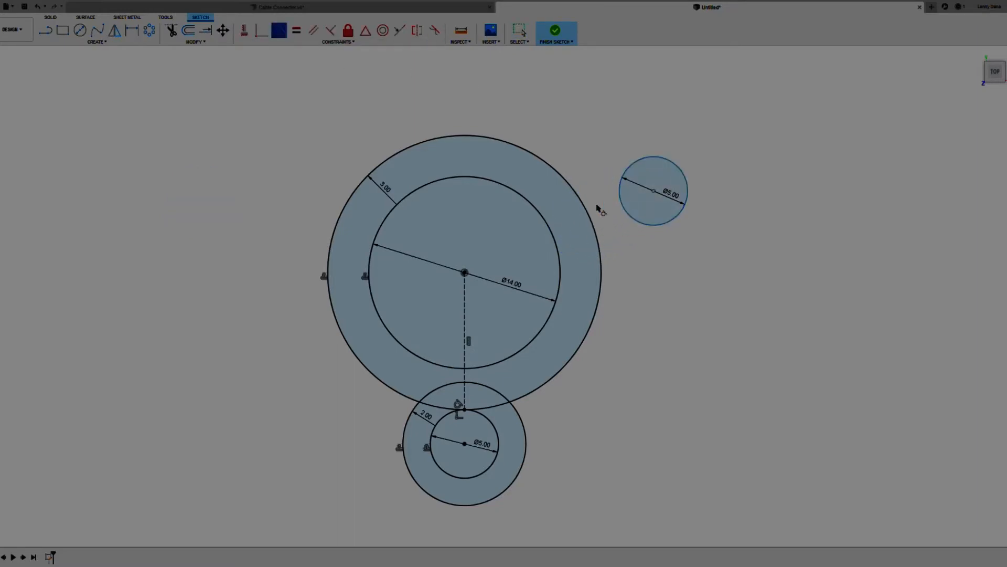
{"action": "left_click", "coordinate": [552, 225]}
{"action": "left_click", "coordinate": [621, 209]}
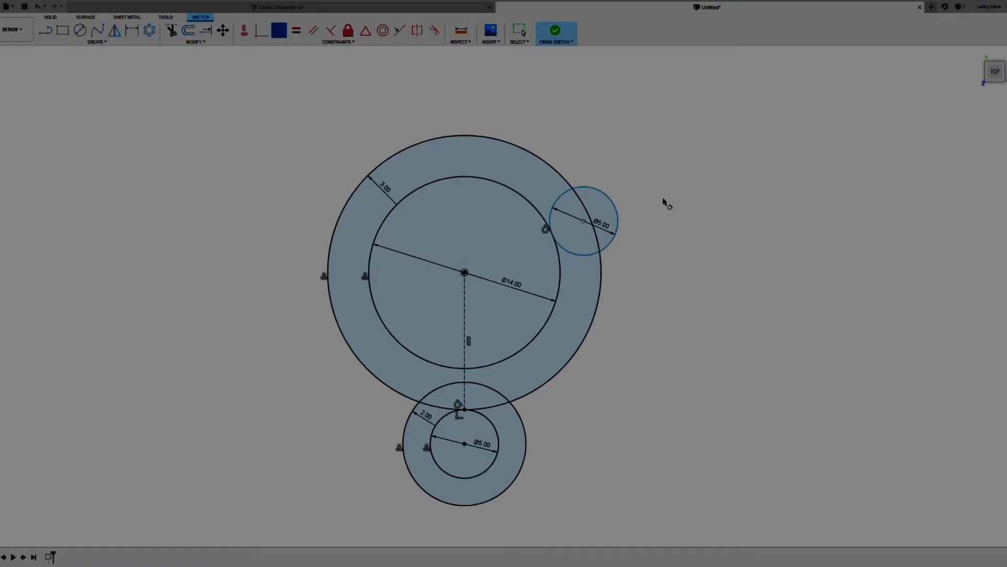
- Sketch a 4 mm diameter circle to the right of the small lower ring
{"action": "left_click", "coordinate": [80, 30]}
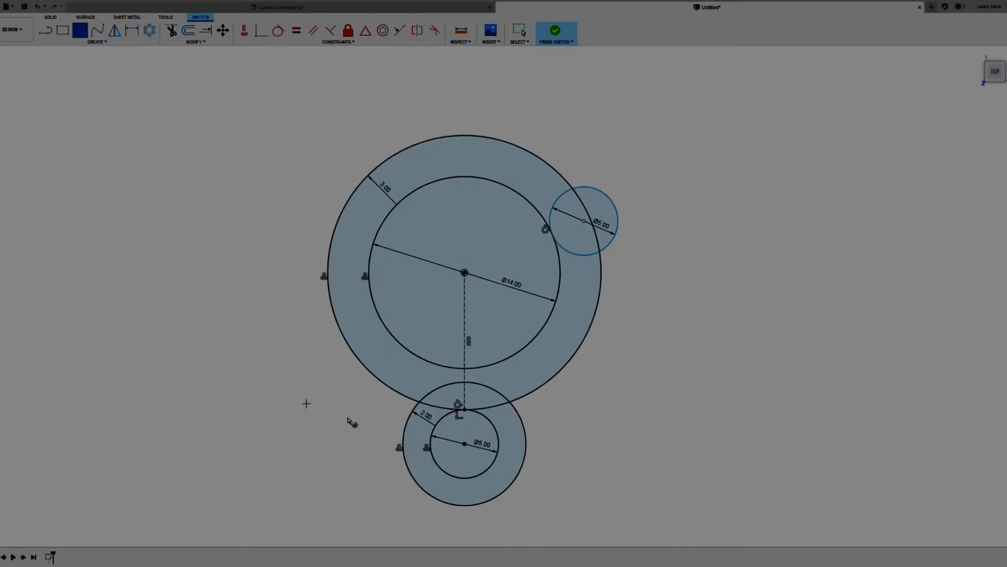
{"action": "left_click", "coordinate": [606, 430]}
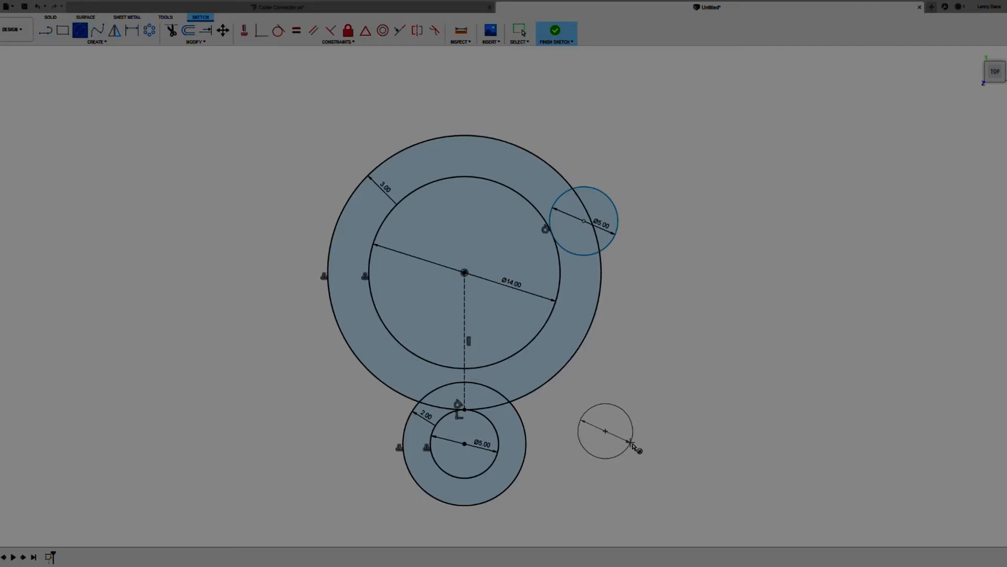
{"action": "left_click", "coordinate": [631, 444]}
- Make the 4 mm circle tangent to the lower ring's 5 mm inner circle and shift it slightly down along that circle
{"action": "left_click", "coordinate": [278, 30]}
{"action": "left_click", "coordinate": [582, 418]}
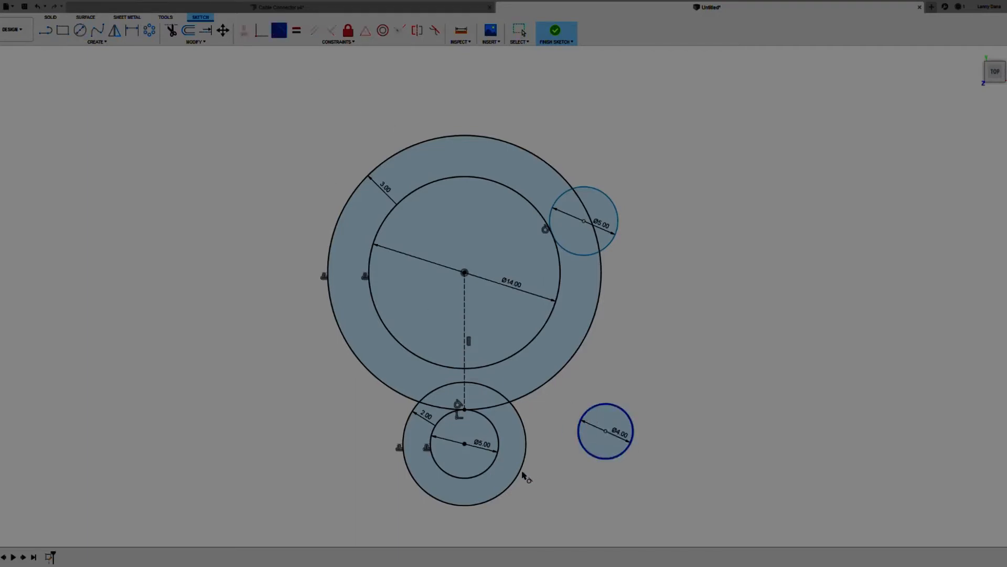
{"action": "left_click", "coordinate": [497, 463]}
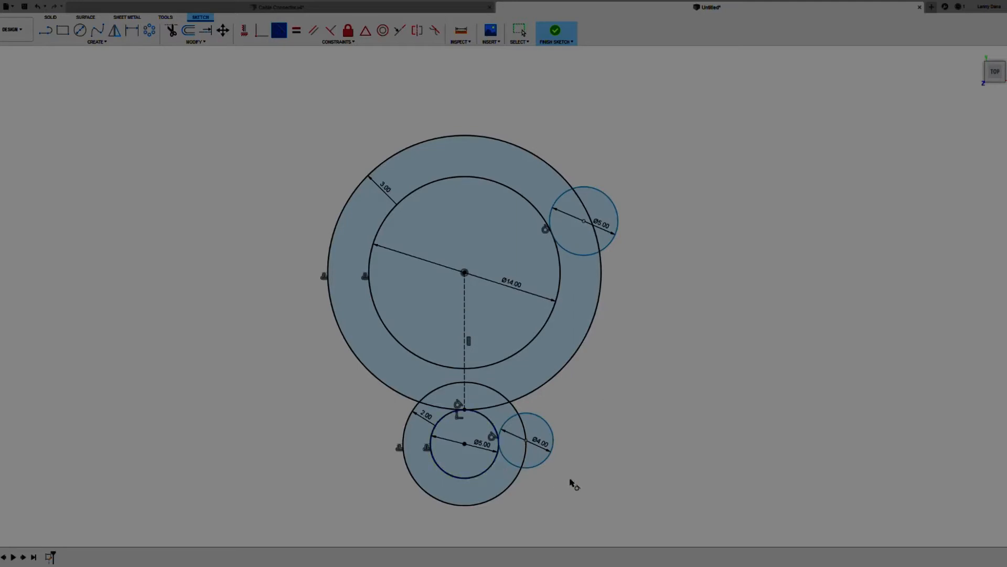
{"action": "key", "text": "Escape"}
{"action": "left_click", "coordinate": [549, 459]}
{"action": "left_click_drag", "start_coordinate": [549, 459], "coordinate": [544, 488]}
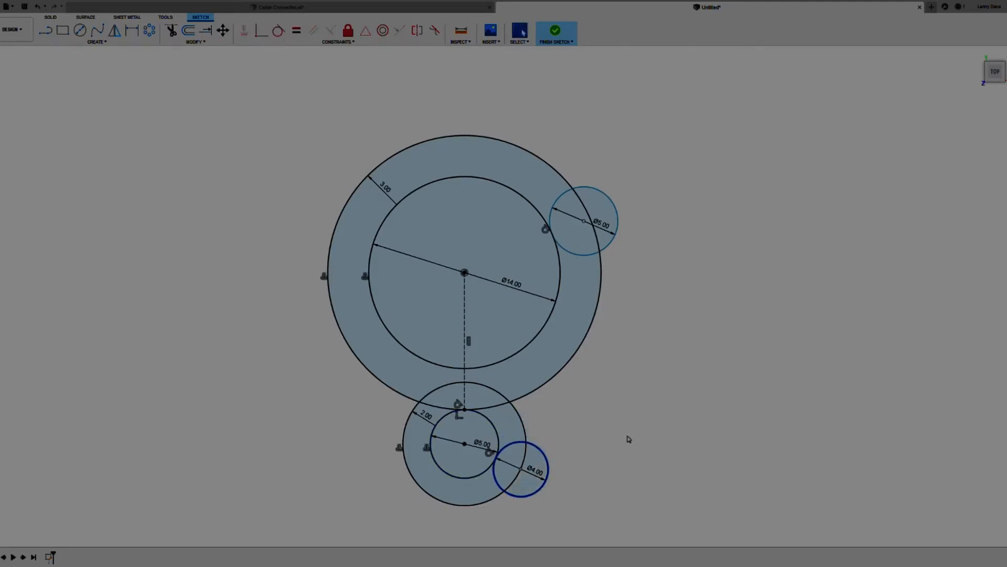
{"action": "left_click", "coordinate": [131, 30]}
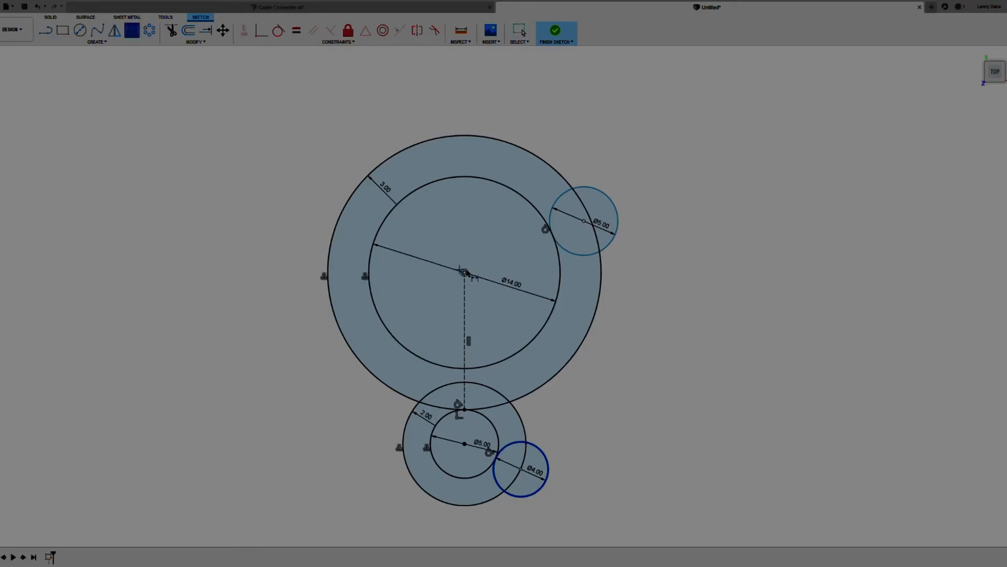
{"action": "key", "text": "Escape"}
{"action": "key", "text": "Escape"}
- Dimension the vertical distance between the large ring's center and the upper-right 5 mm circle's center as 3.5 mm
{"action": "left_click", "coordinate": [138, 28]}
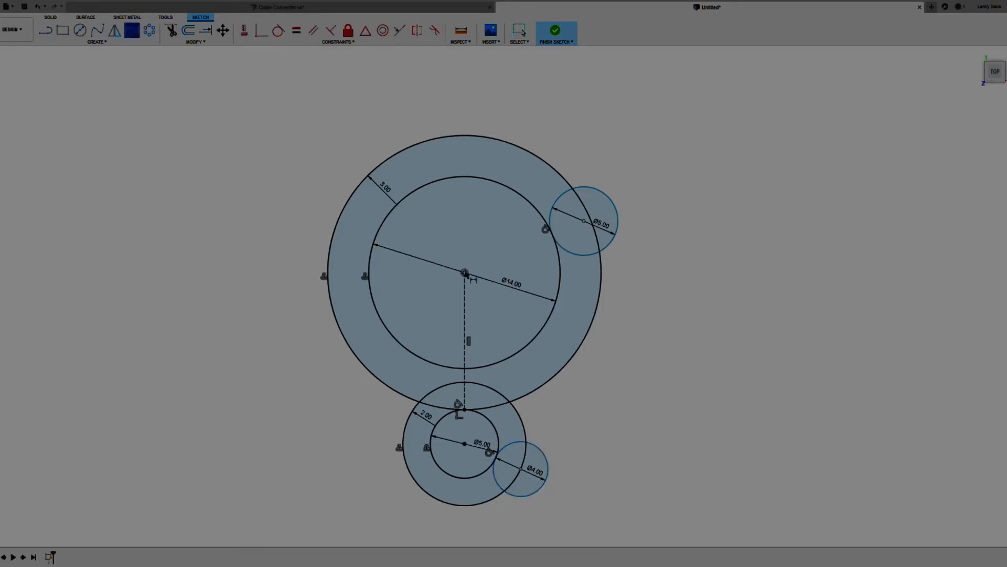
{"action": "left_click", "coordinate": [585, 222]}
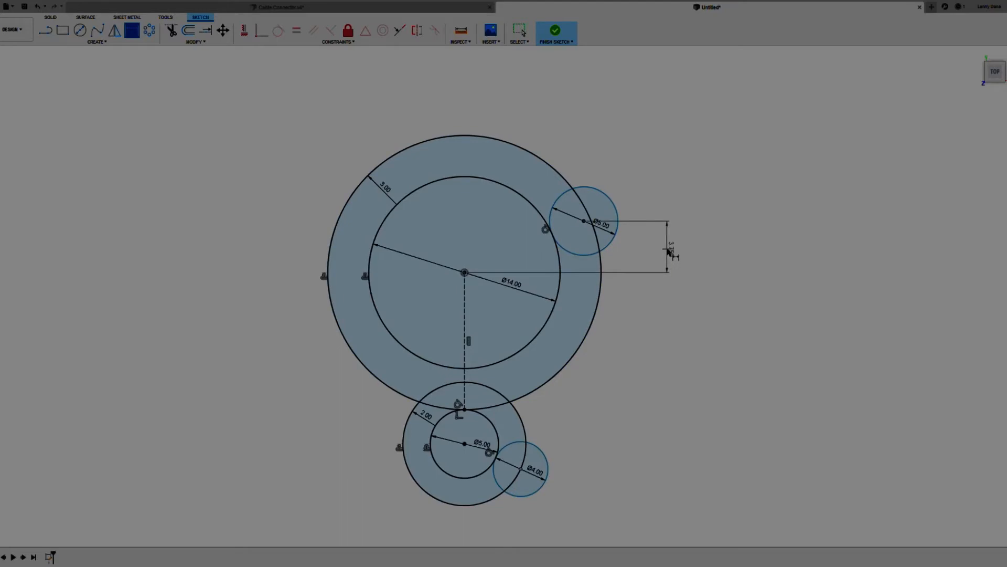
{"action": "left_click", "coordinate": [666, 246]}
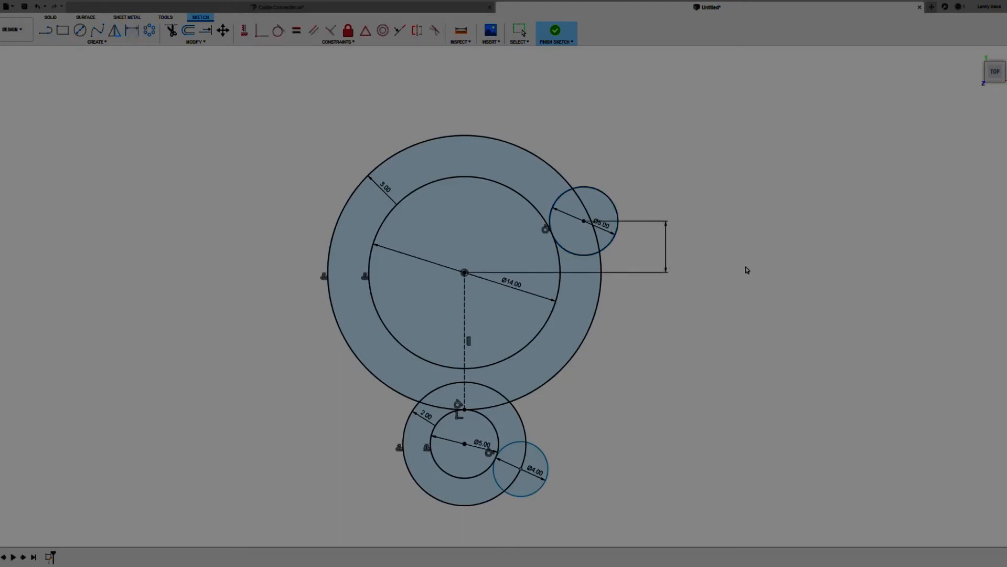
{"action": "type", "text": "3.5"}
{"action": "key", "text": "Return"}
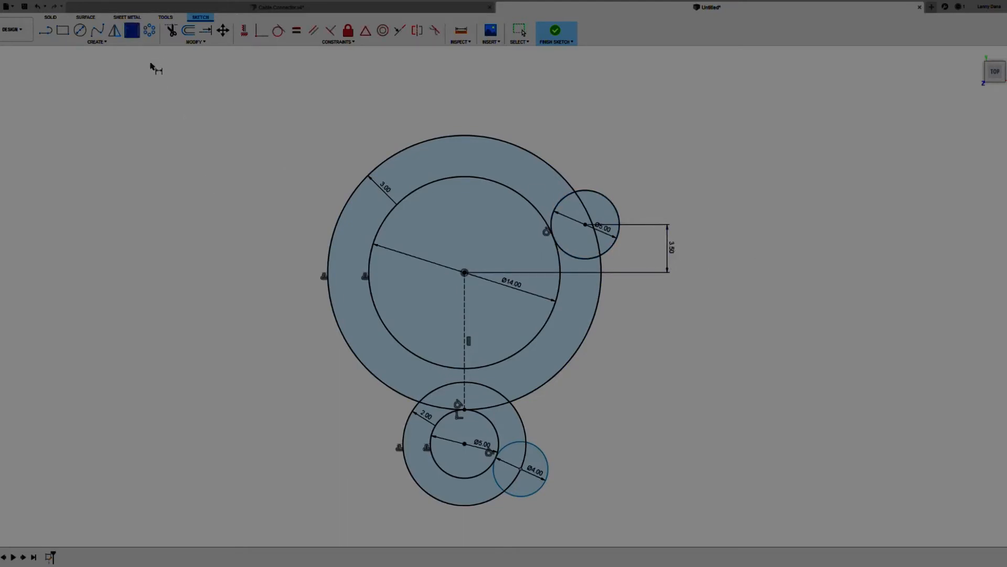
- Dimension the vertical distance between the small ring's center and the 4 mm circle's center as 2 mm
{"action": "left_click", "coordinate": [521, 470]}
{"action": "left_click", "coordinate": [599, 455]}
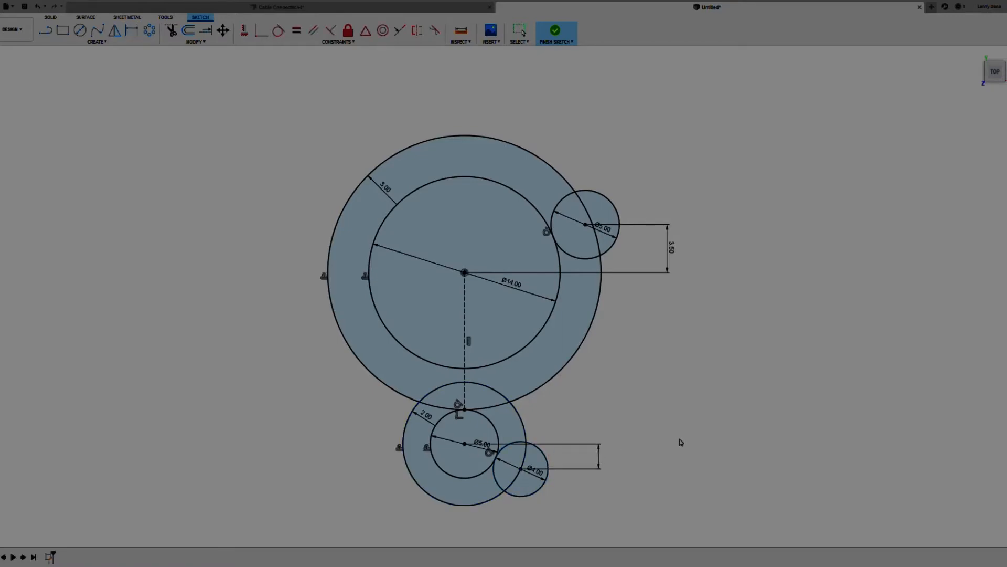
{"action": "type", "text": "2"}
{"action": "key", "text": "Return"}
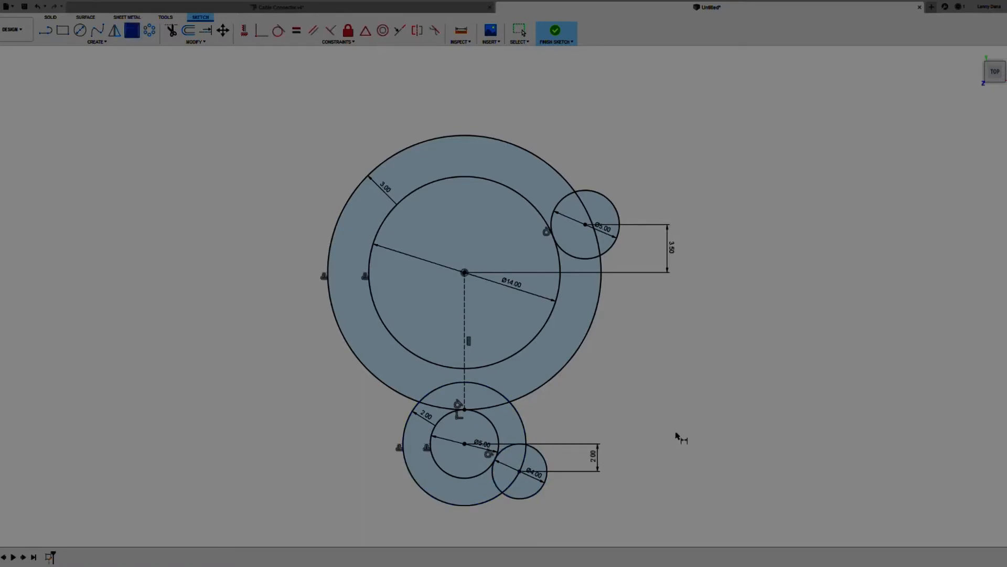
{"action": "key", "text": "Escape"}
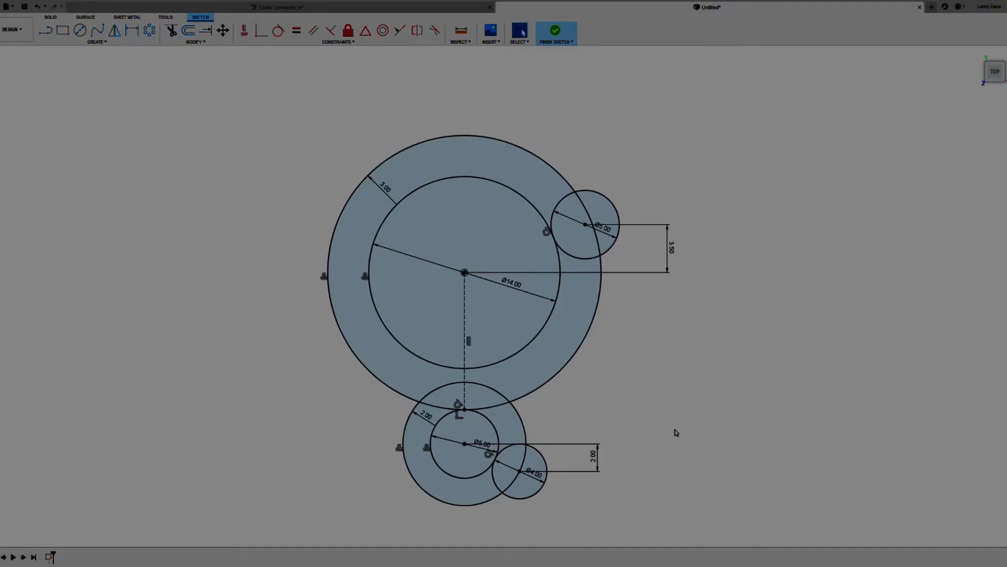
- Mirror the upper-right 5 mm circle and the lower-right 4 mm circle about the vertical construction line
{"action": "left_click", "coordinate": [114, 30]}
{"action": "left_click", "coordinate": [596, 195]}
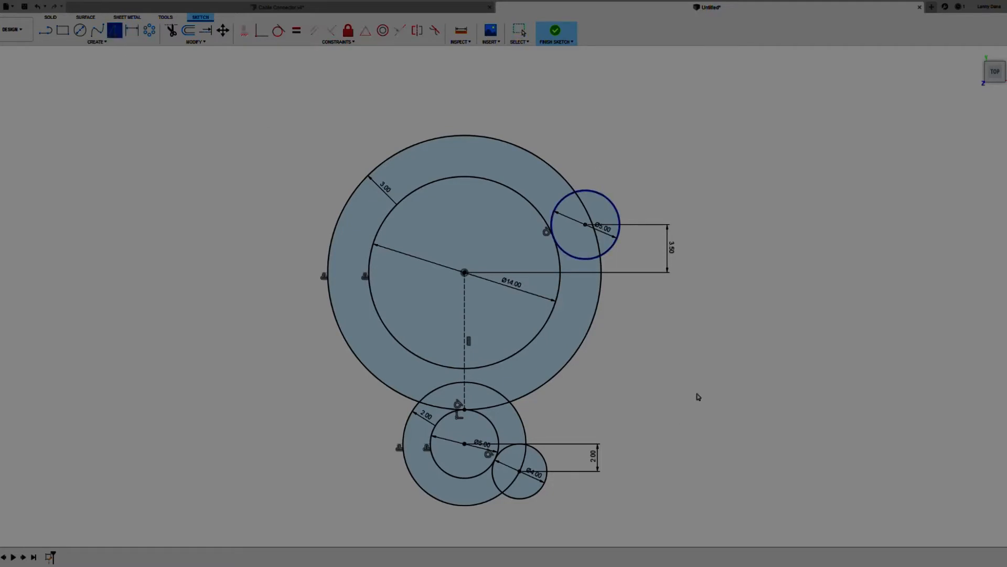
{"action": "left_click", "coordinate": [546, 466]}
{"action": "left_click", "coordinate": [464, 318]}
{"action": "key", "text": "Return"}
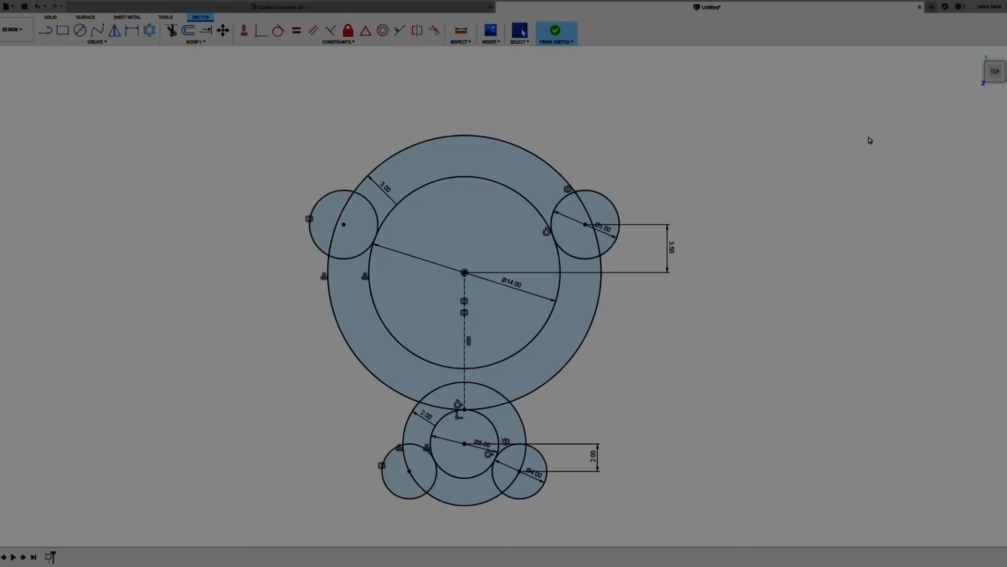
- Trim the large ring's top arcs and the small ring's bottom arcs between the end circles to form two open clips
{"action": "left_click", "coordinate": [171, 30]}
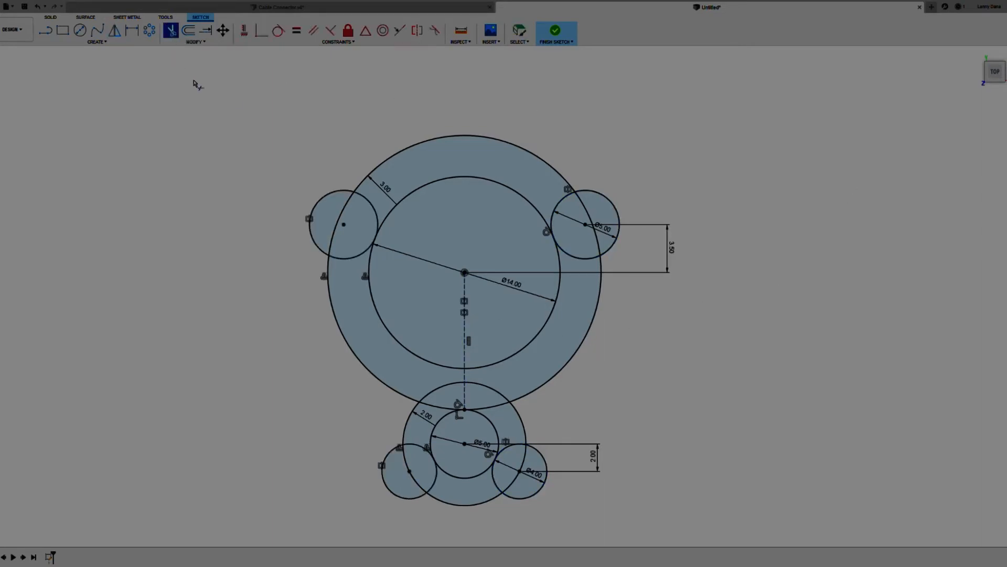
{"action": "left_click", "coordinate": [434, 141]}
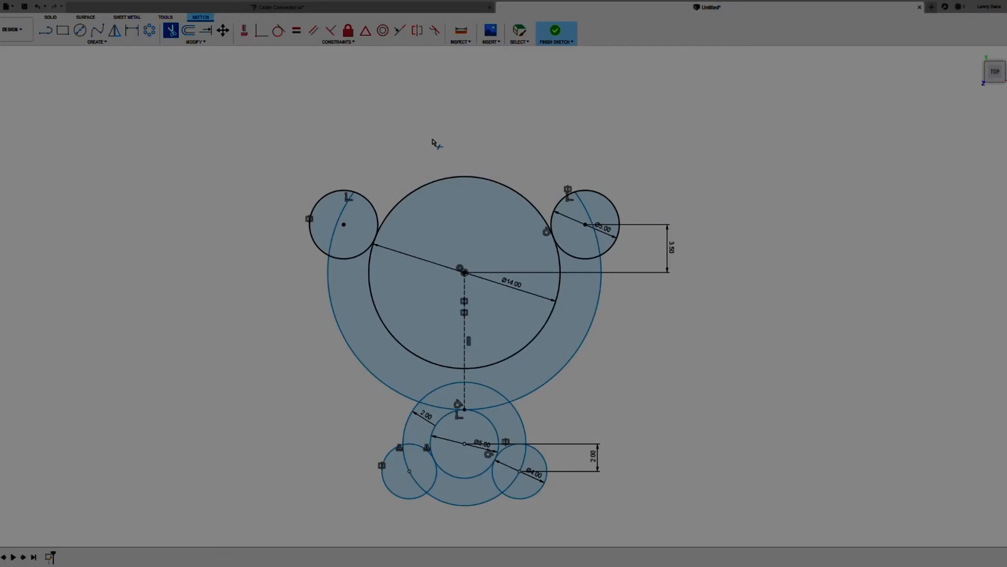
{"action": "left_click", "coordinate": [463, 177]}
{"action": "left_click", "coordinate": [488, 502]}
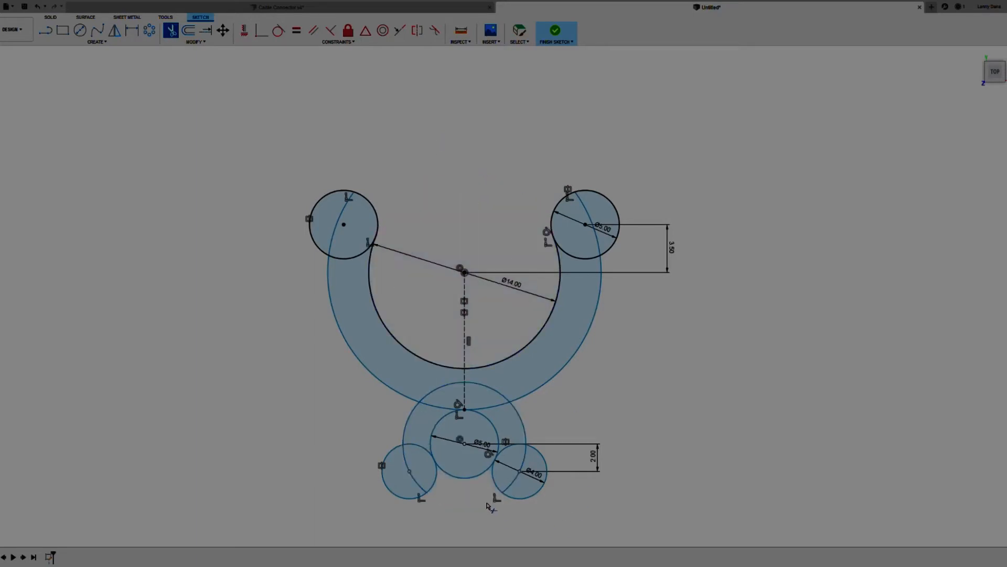
{"action": "left_click", "coordinate": [468, 478]}
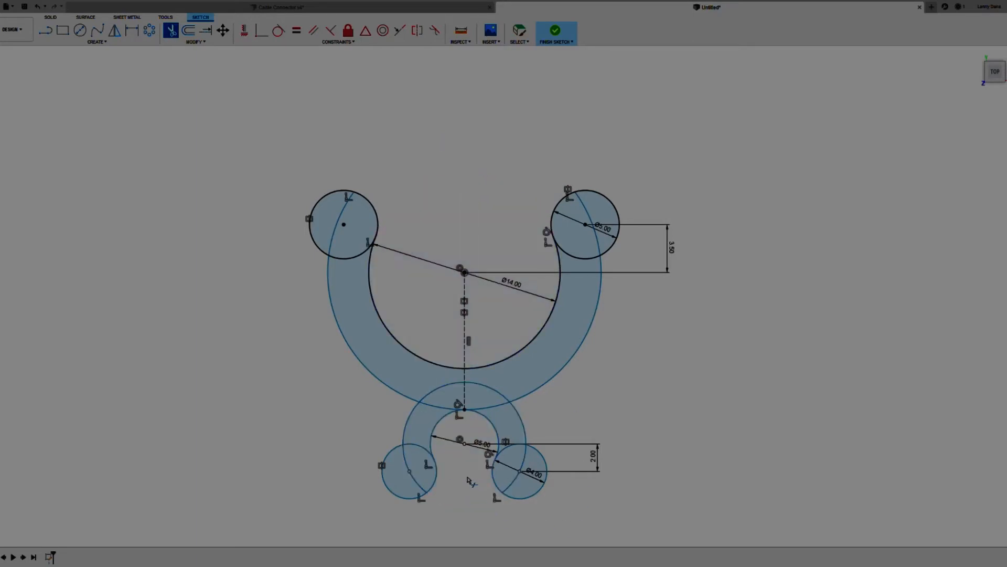
- Trim the leftover outer arc segments inside the four end circles of the clips
{"action": "left_click", "coordinate": [418, 488]}
{"action": "left_click", "coordinate": [495, 480]}
{"action": "left_click", "coordinate": [590, 216]}
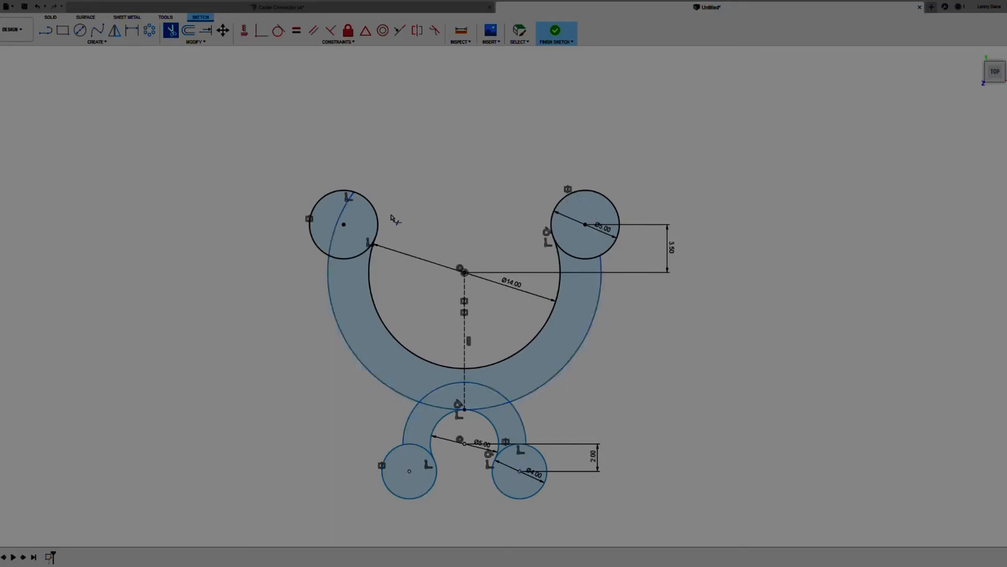
{"action": "left_click", "coordinate": [342, 217]}
{"action": "key", "text": "Escape"}
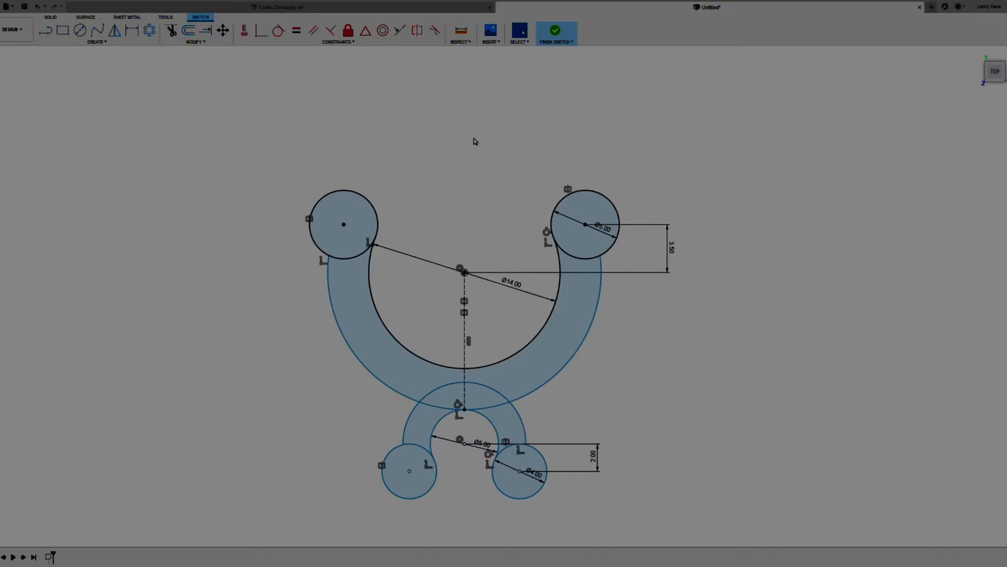
- Dimension the large ring's wall thickness as 3 mm between its inner and outer arcs
{"action": "left_click", "coordinate": [131, 30]}
{"action": "left_click", "coordinate": [545, 326]}
{"action": "left_click", "coordinate": [579, 344]}
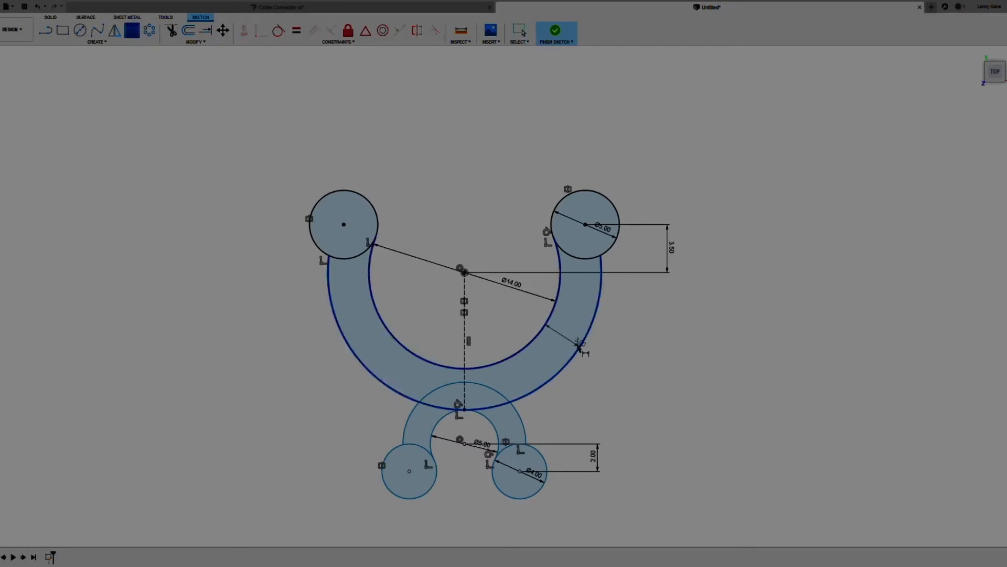
{"action": "left_click", "coordinate": [569, 337]}
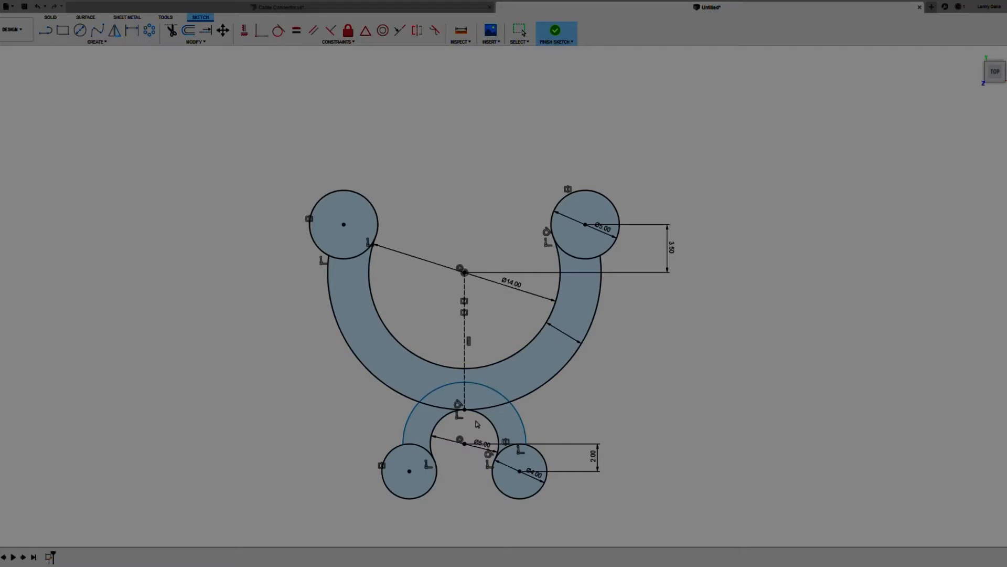
- Dimension the small ring's wall thickness between its inner and outer arcs, and finish the sketch
{"action": "left_click", "coordinate": [493, 427]}
{"action": "left_click", "coordinate": [513, 426]}
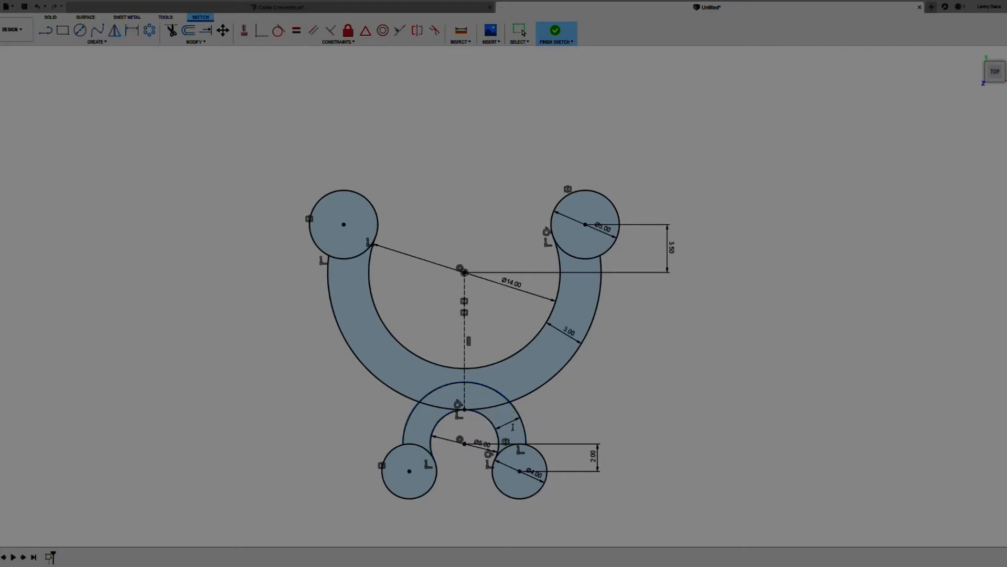
{"action": "key", "text": "Escape"}
{"action": "scroll", "coordinate": [474, 475], "scroll_direction": "up", "scroll_amount": 2}
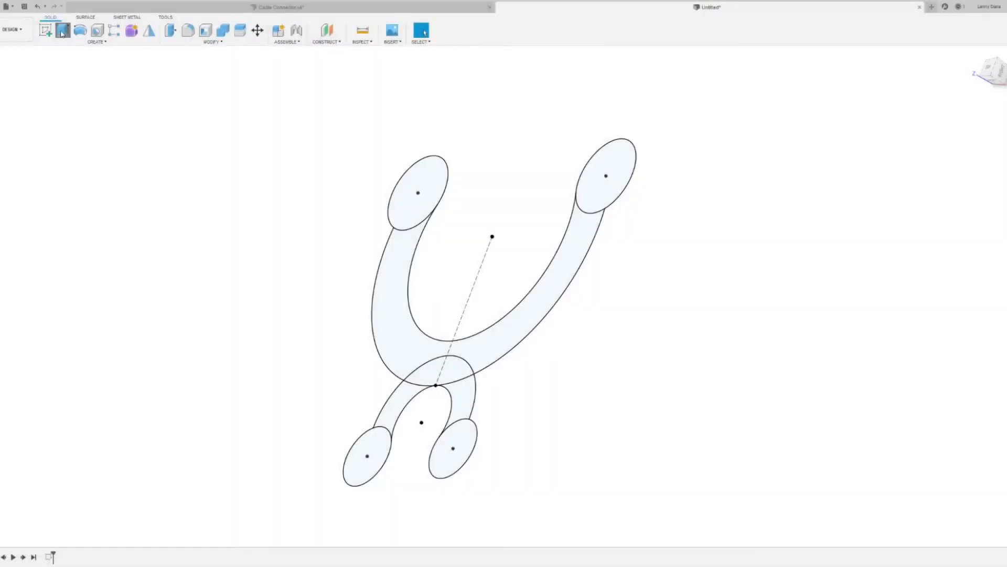
- Extrude the two circles at the large ring's ends symmetrically to both sides of the sketch plane
{"action": "left_click", "coordinate": [440, 169]}
{"action": "left_click", "coordinate": [609, 164]}
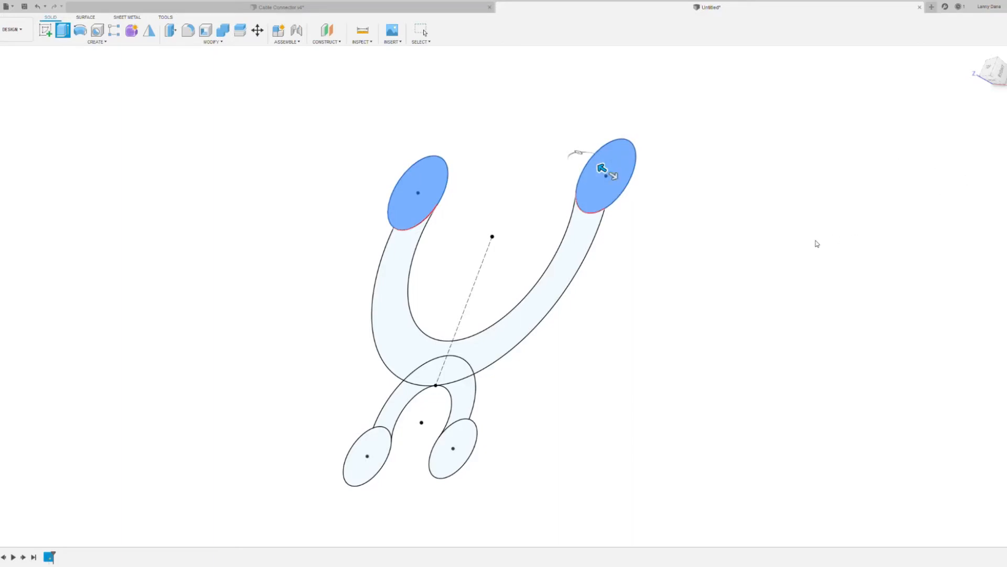
{"action": "type", "text": "6"}
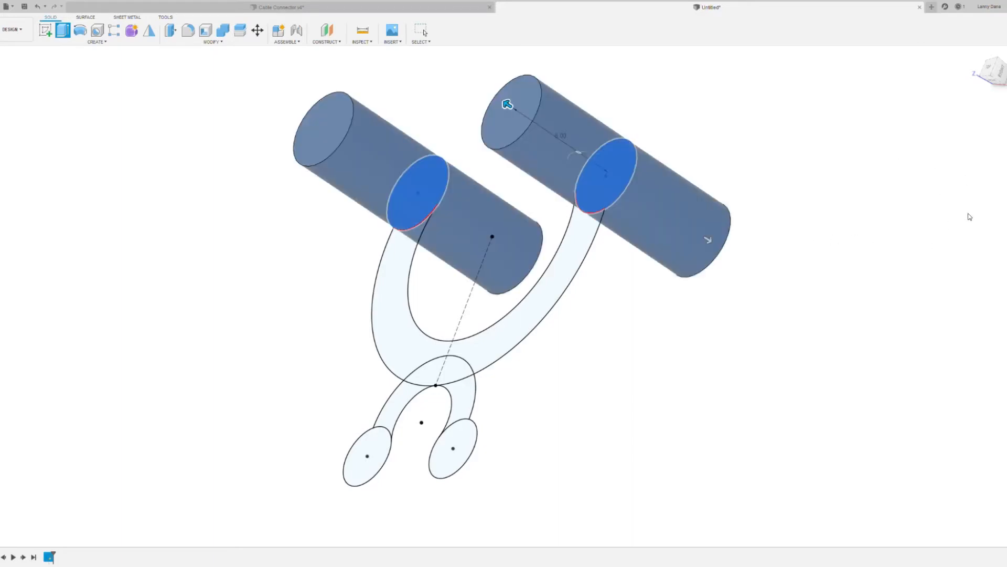
{"action": "key", "text": "Return"}
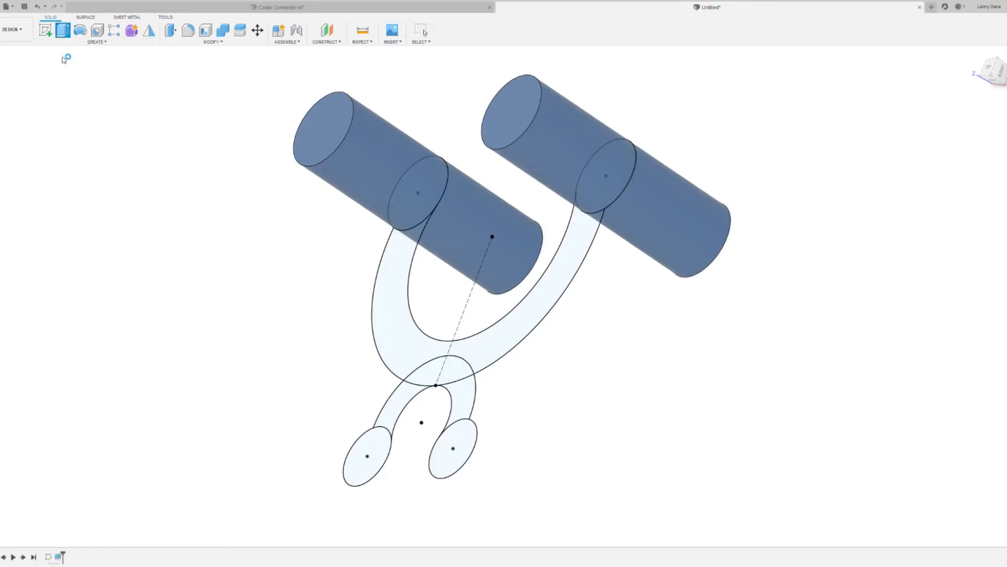
- Extrude the large ring's U-shaped profile symmetrically, 6 mm to each side, joining it to the two end cylinders
{"action": "left_click", "coordinate": [391, 339]}
{"action": "key", "text": "e"}
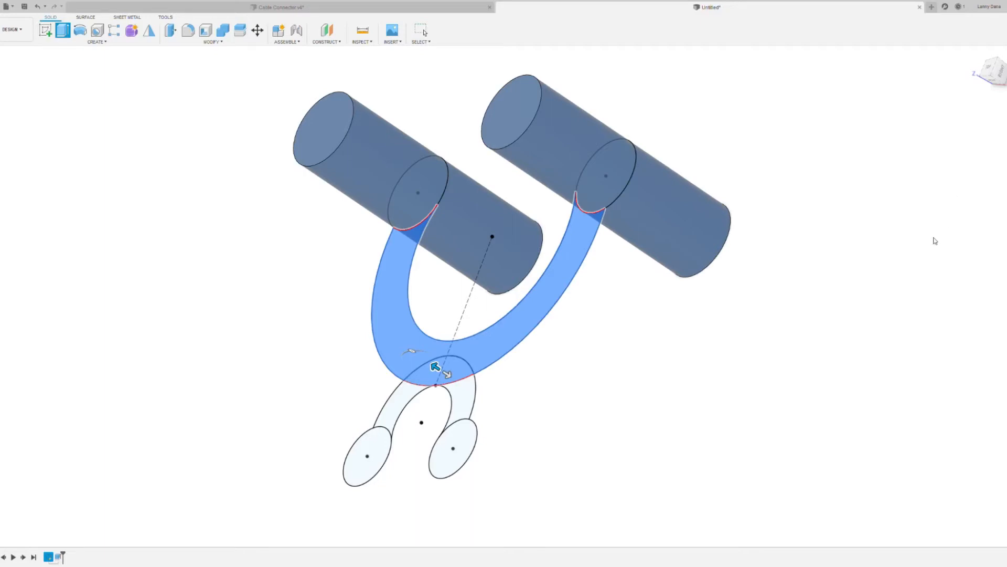
{"action": "type", "text": "6"}
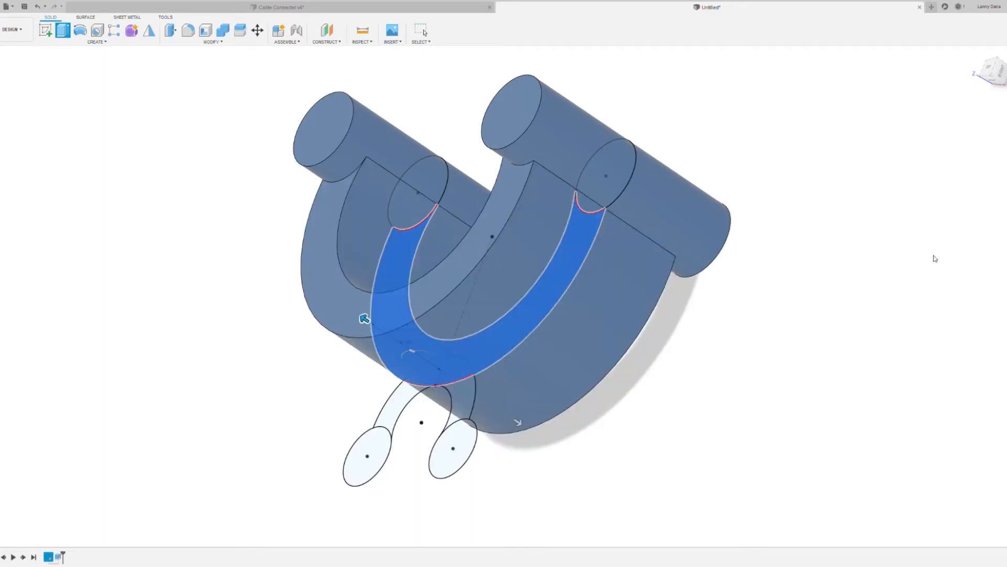
{"action": "key", "text": "Return"}
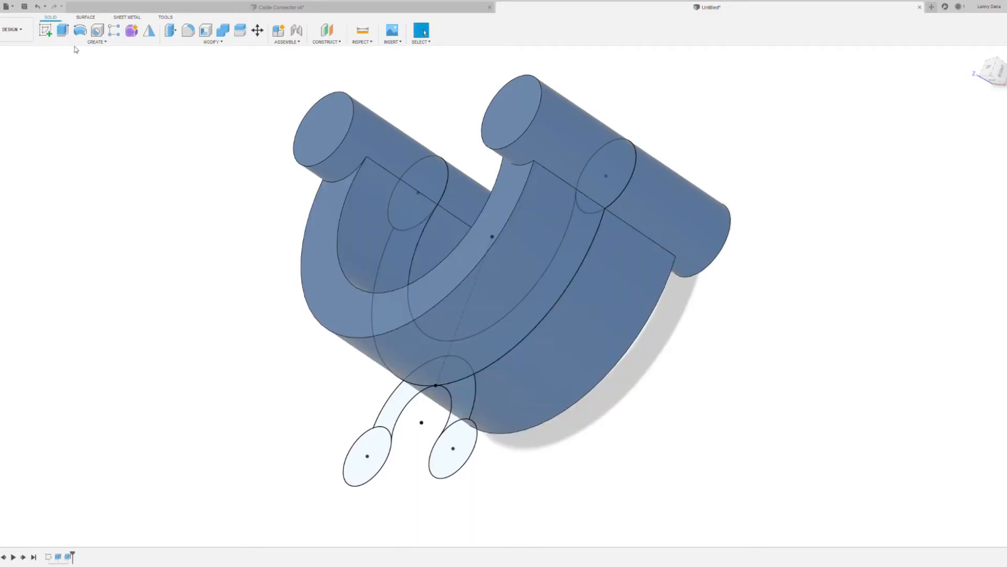
- Extrude the small ring's profile regions below the large ring symmetrically to both sides, joining them to the large ring
{"action": "key", "text": "e"}
{"action": "left_click", "coordinate": [384, 402]}
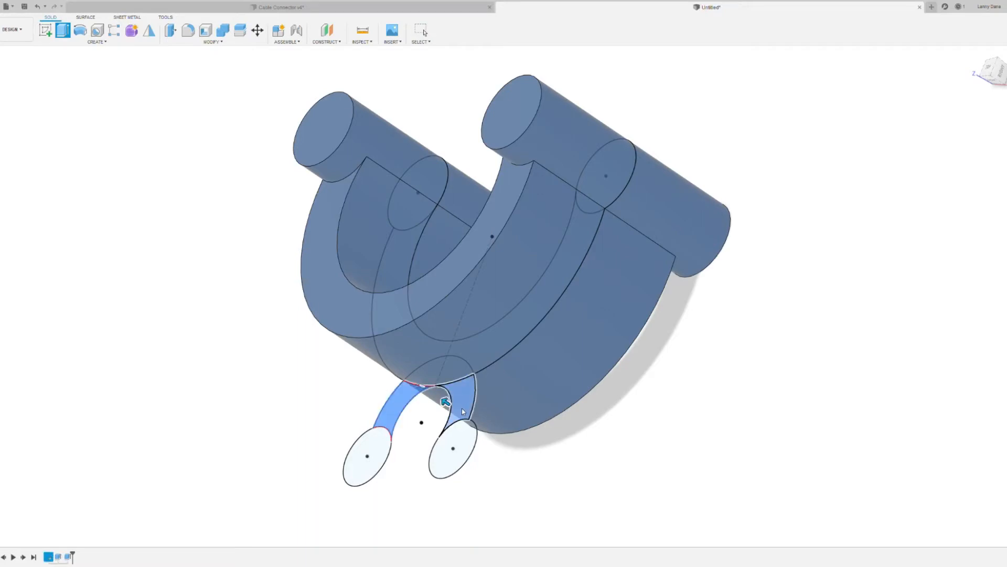
{"action": "left_click", "coordinate": [462, 408]}
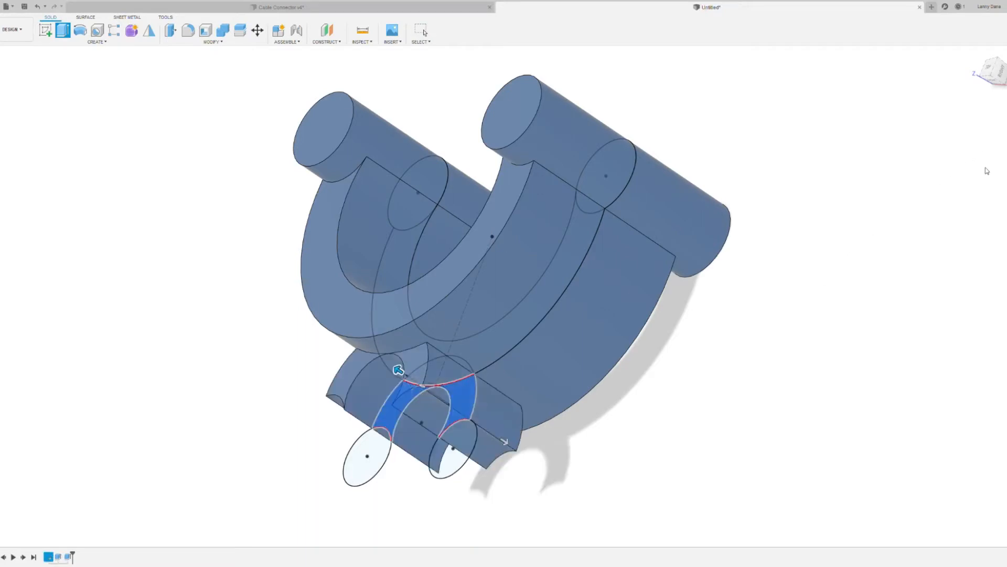
{"action": "key", "text": "Return"}
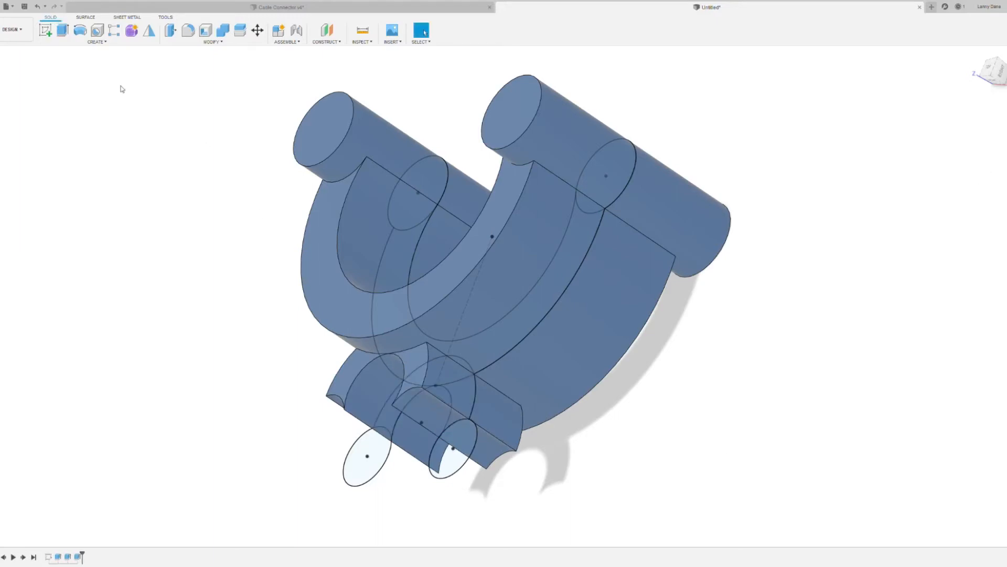
- Extrude the two circles at the small ring's ends symmetrically, 5 mm to each side, joining them to the body
{"action": "left_click", "coordinate": [380, 467]}
{"action": "left_click", "coordinate": [453, 449]}
{"action": "type", "text": "e"}
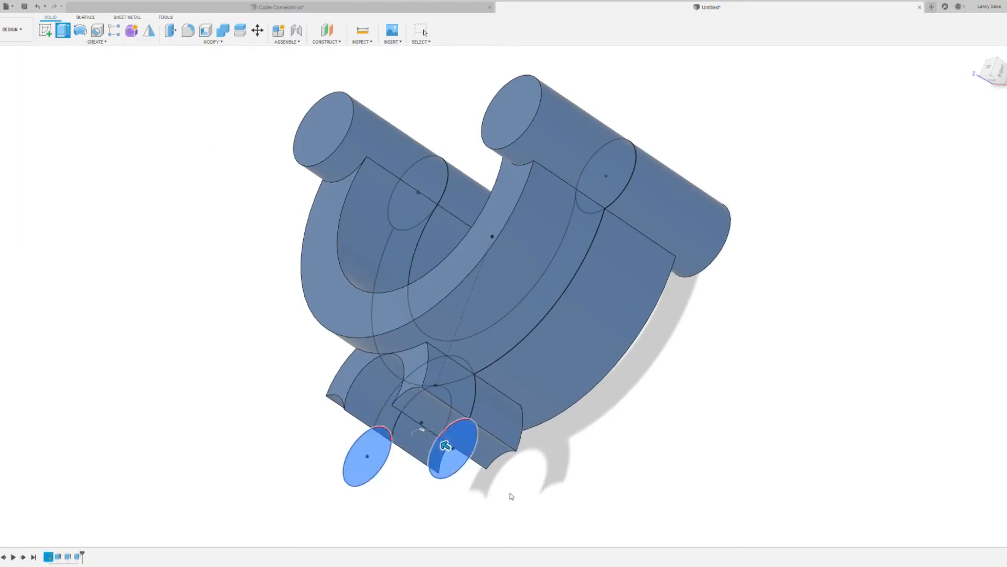
{"action": "type", "text": "6"}
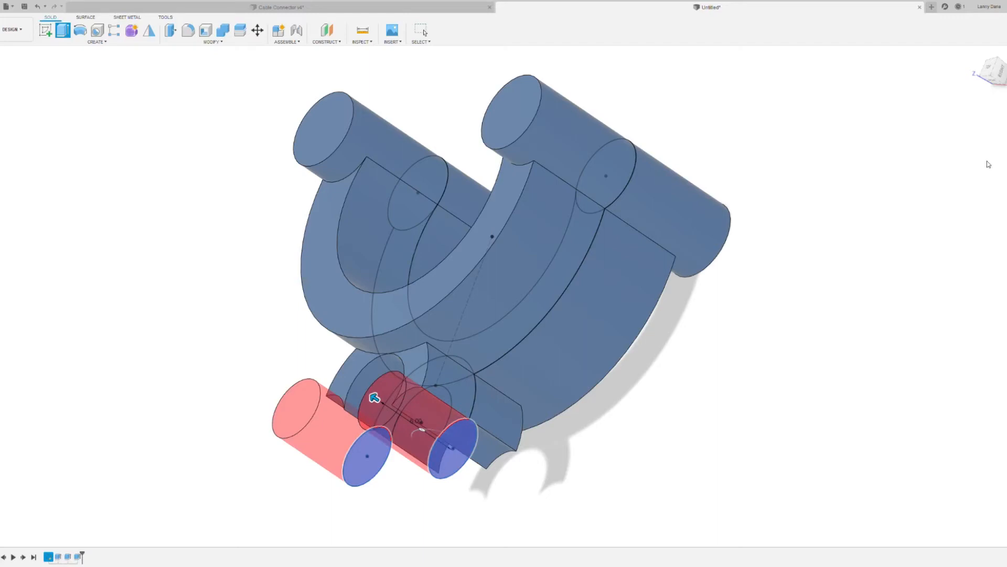
{"action": "left_click", "coordinate": [987, 168]}
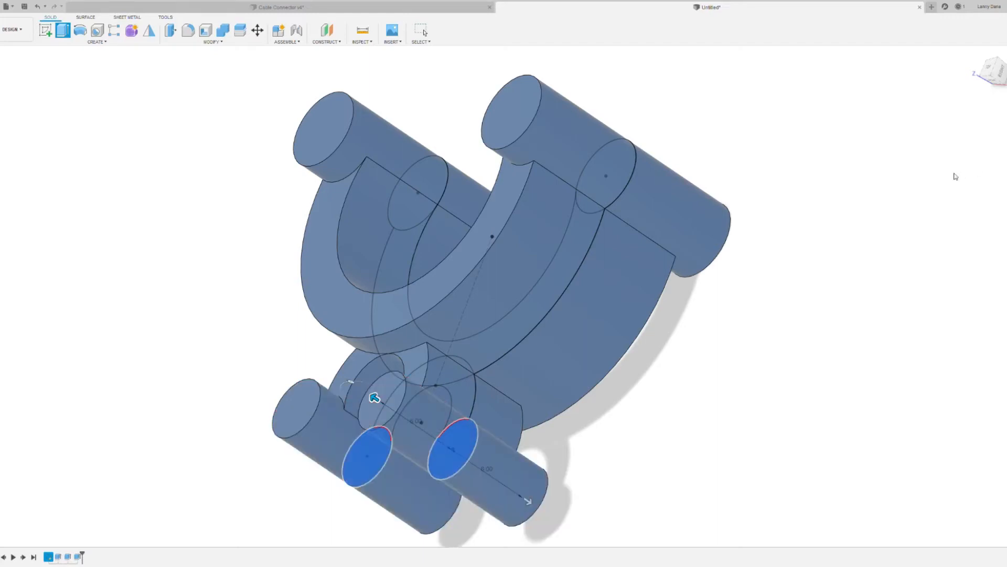
{"action": "type", "text": "5"}
{"action": "key", "text": "Return"}
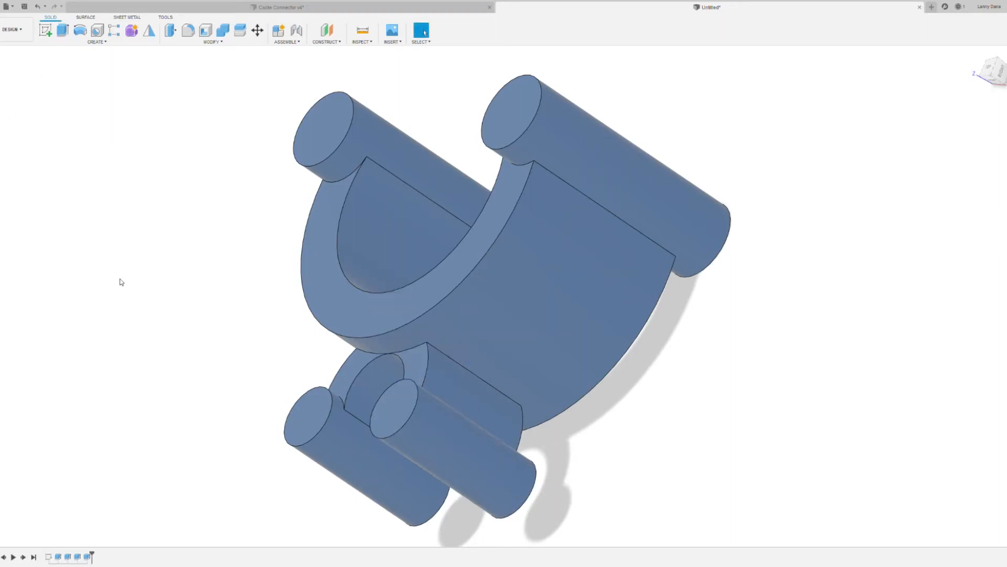
- Start a fillet on the four circular end edges of the large ring's two tip cylinders
{"action": "middle_click_drag", "start_coordinate": [184, 274], "coordinate": [198, 291], "text": "shift"}
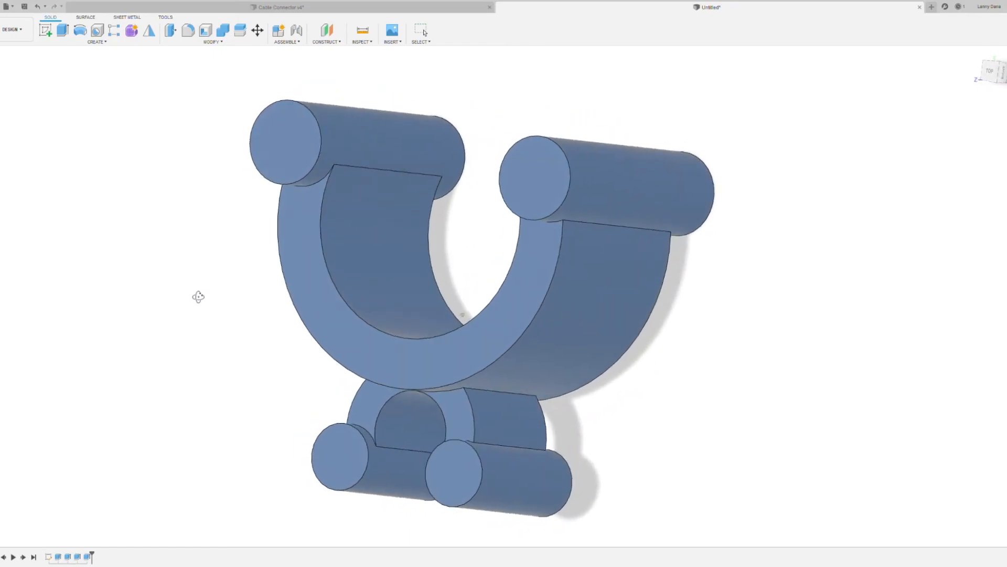
{"action": "left_click", "coordinate": [189, 31]}
{"action": "left_click", "coordinate": [258, 116]}
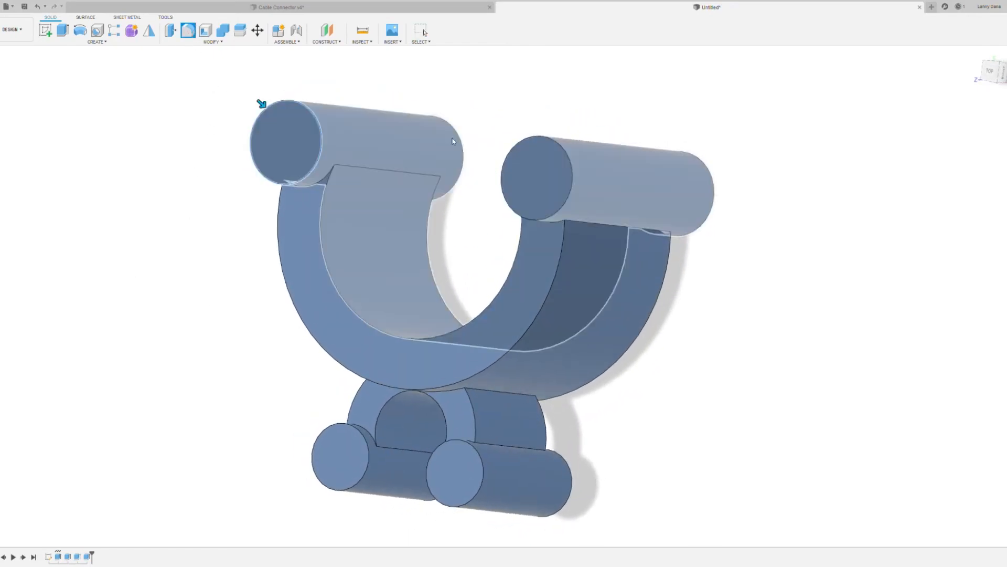
{"action": "left_click", "coordinate": [513, 149]}
{"action": "left_click", "coordinate": [464, 157]}
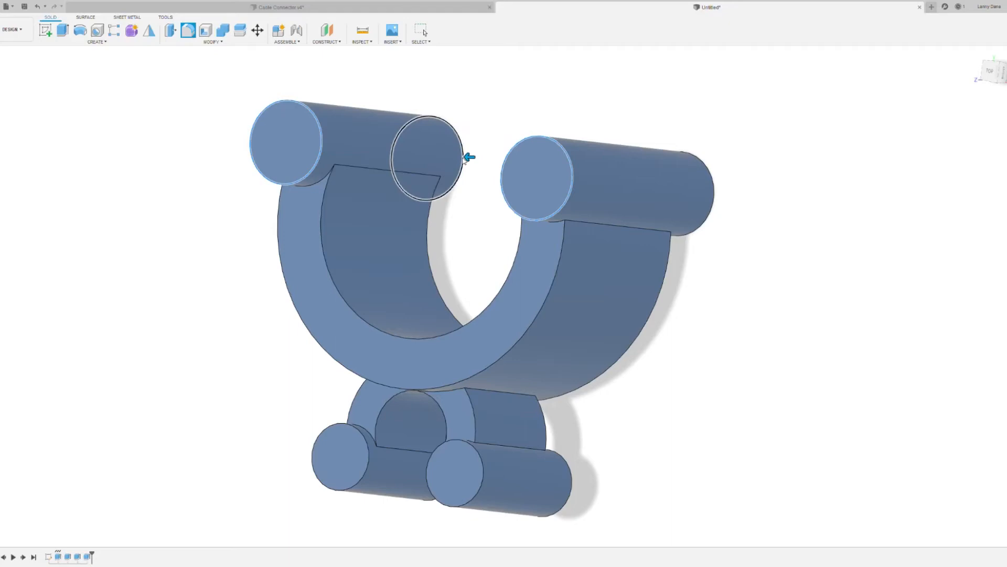
{"action": "left_click", "coordinate": [713, 211]}
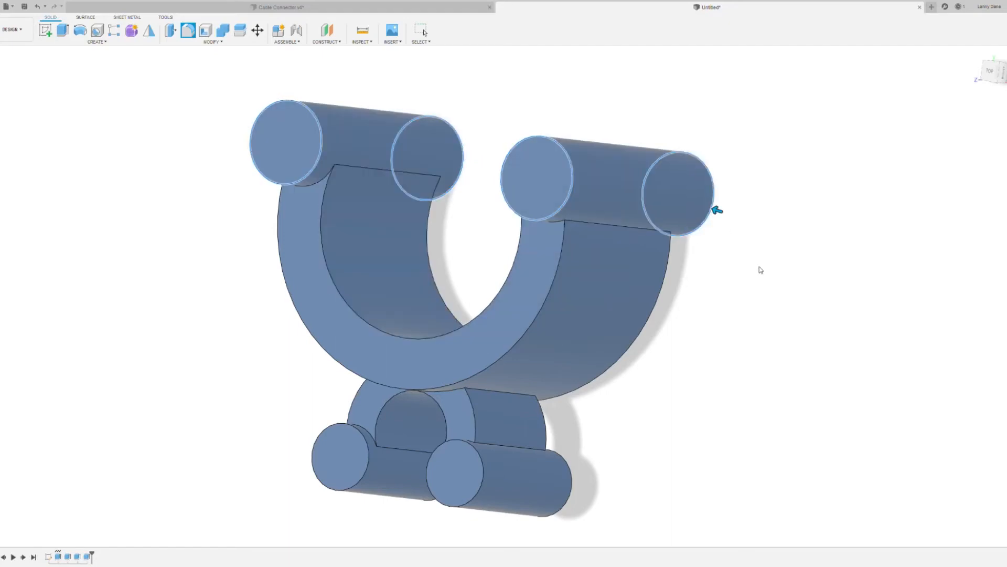
{"action": "left_click", "coordinate": [870, 160]}
- Add the four circular end edges of the small ring's tip cylinders as a second fillet set and complete the rounding
{"action": "left_click", "coordinate": [361, 484]}
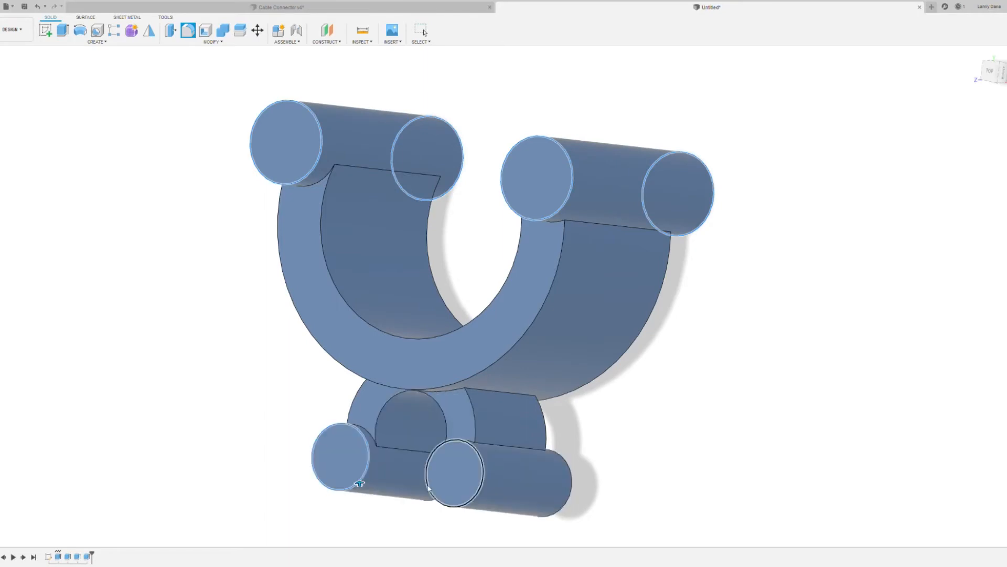
{"action": "left_click", "coordinate": [428, 485]}
{"action": "left_click", "coordinate": [571, 491]}
{"action": "middle_click_drag", "start_coordinate": [611, 478], "coordinate": [630, 446], "text": "shift"}
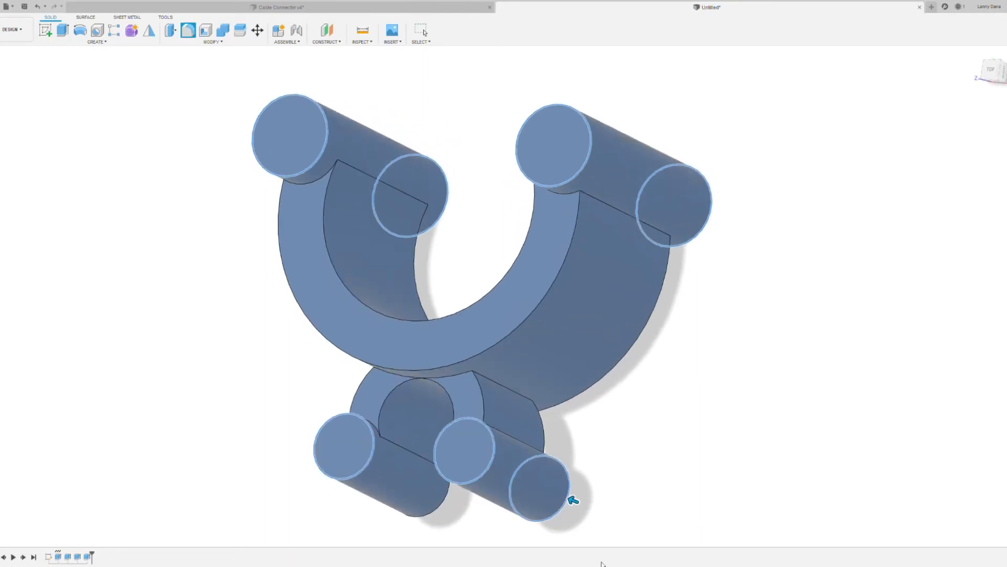
{"action": "left_click", "coordinate": [447, 503]}
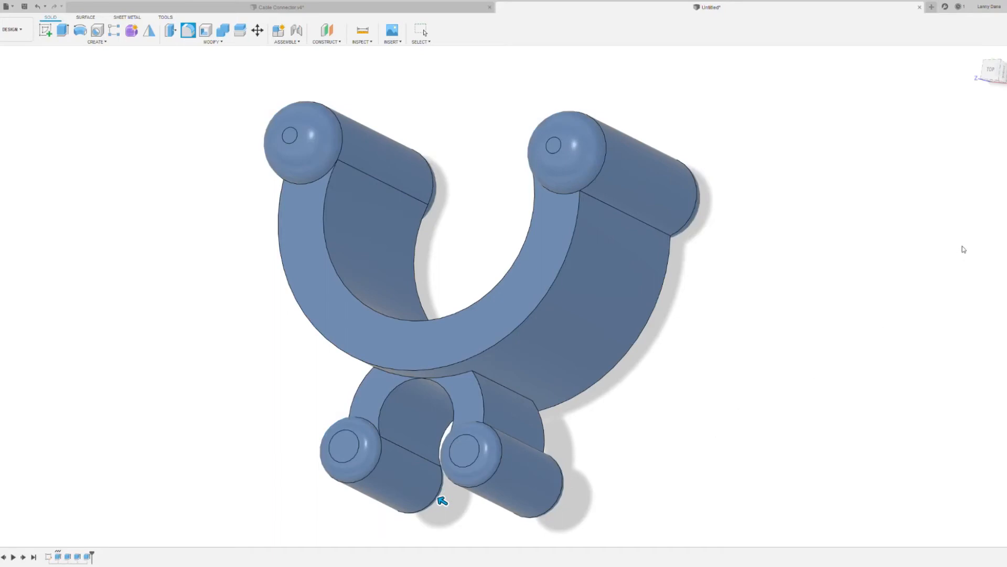
{"action": "key", "text": "Return"}
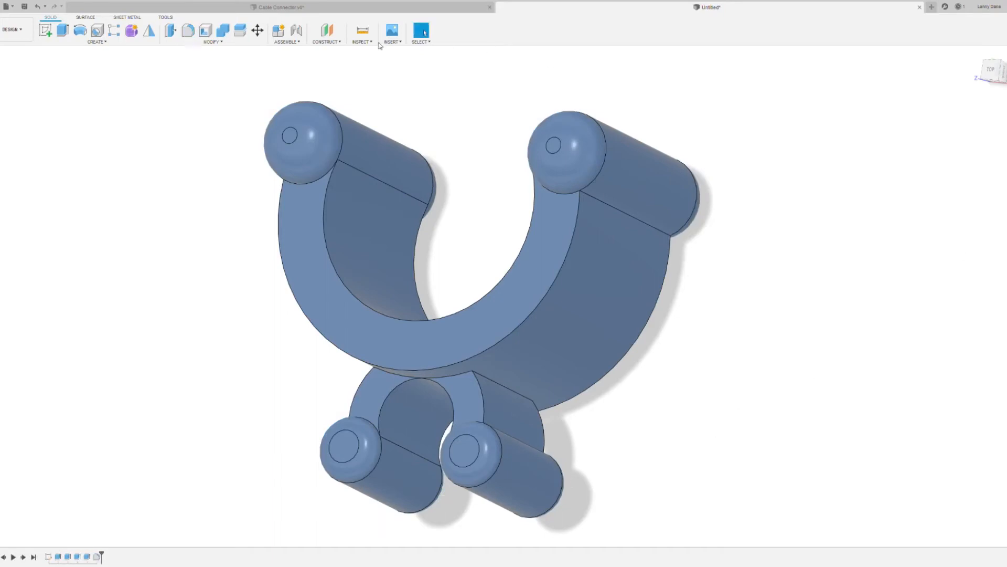
- Fillet the two seams where the small ring's outer faces meet the large ring with a wide radius
{"action": "left_click", "coordinate": [188, 32]}
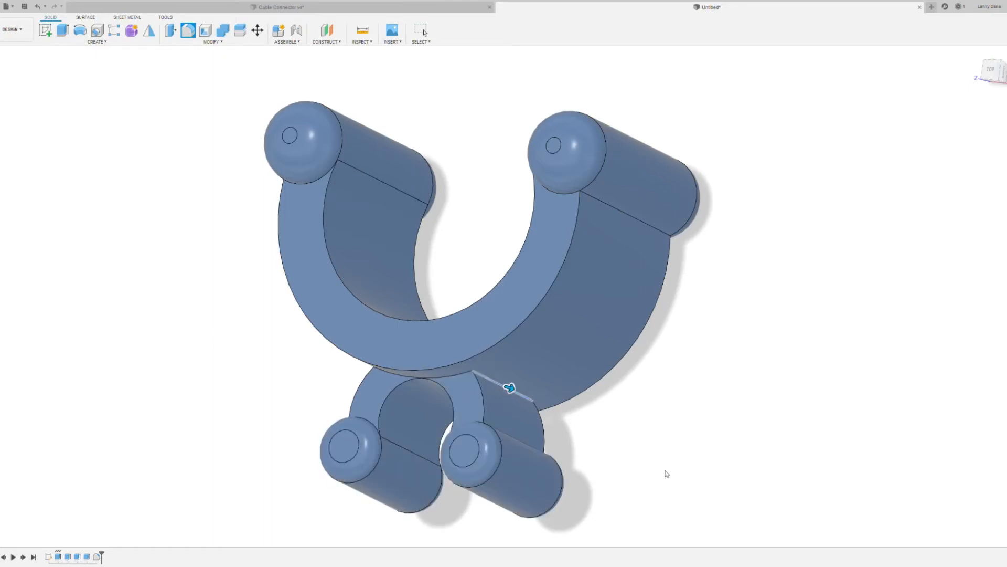
{"action": "middle_click_drag", "start_coordinate": [666, 473], "coordinate": [724, 481], "text": "shift"}
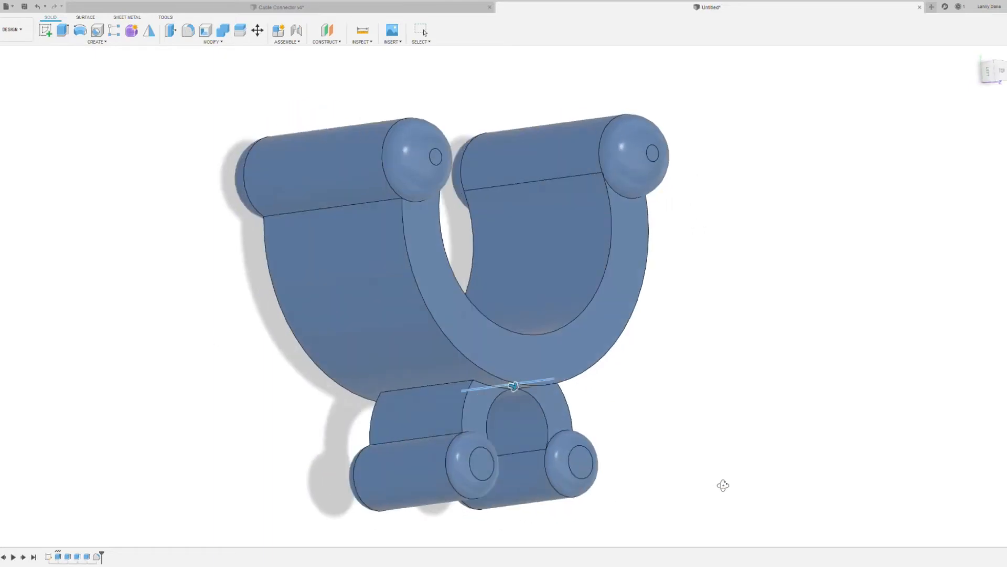
{"action": "left_click", "coordinate": [436, 388]}
{"action": "left_click_drag", "start_coordinate": [435, 388], "coordinate": [381, 440]}
- Fillet the inner arc edges of both halves of the small ring, and try to include the outer edges as well
{"action": "middle_click_drag", "start_coordinate": [301, 442], "coordinate": [504, 467], "text": "shift"}
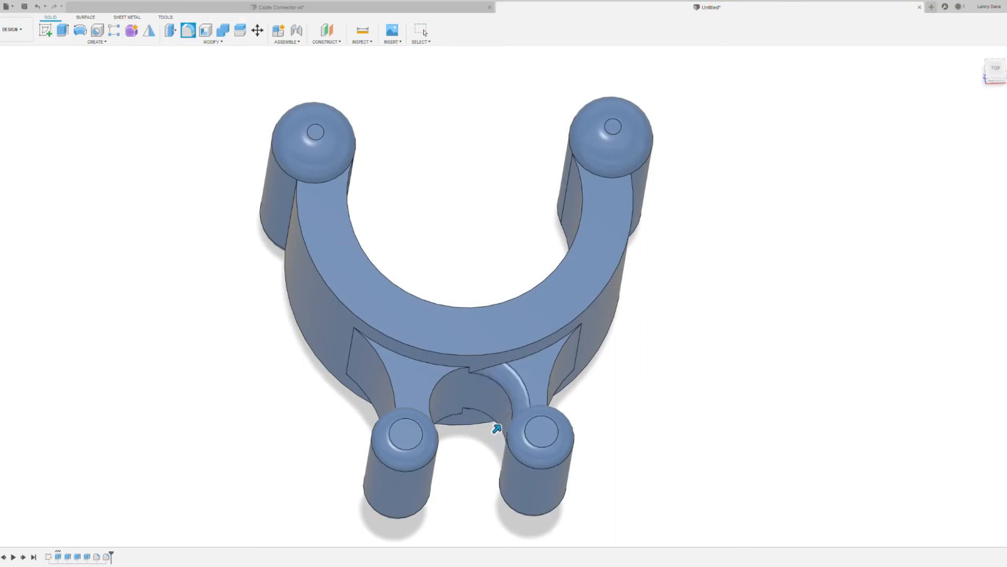
{"action": "key", "text": "Return"}
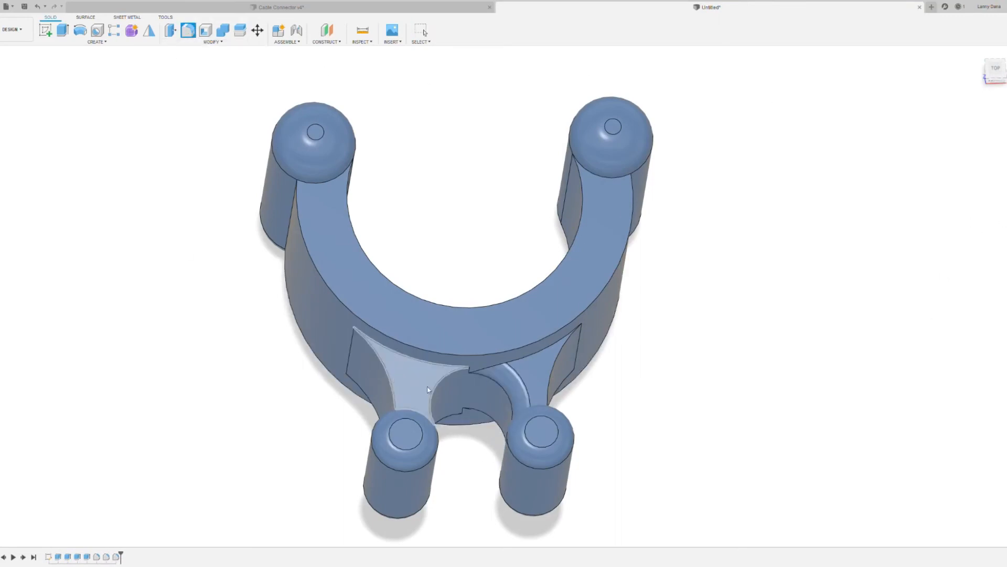
{"action": "left_click", "coordinate": [438, 389]}
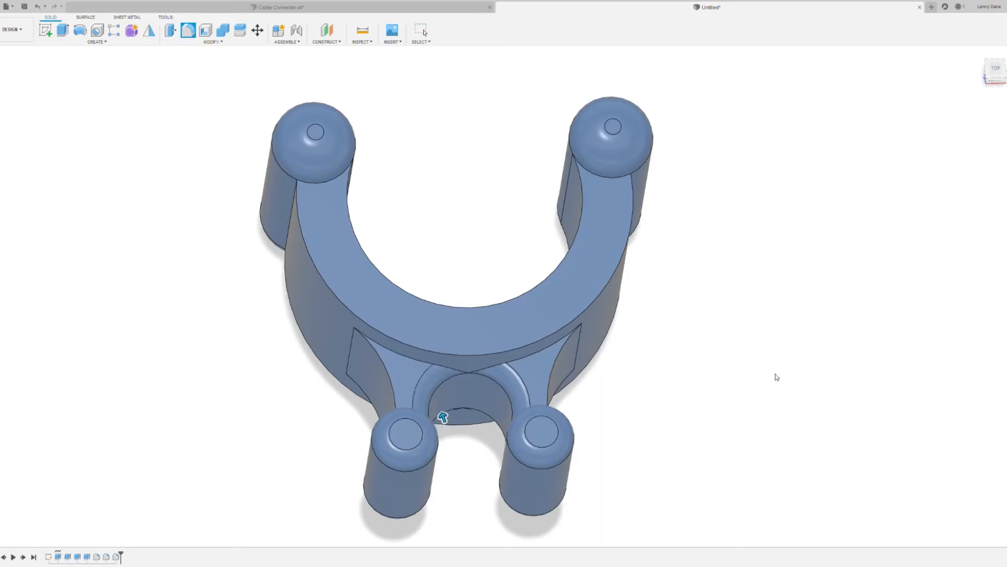
{"action": "left_click", "coordinate": [552, 371]}
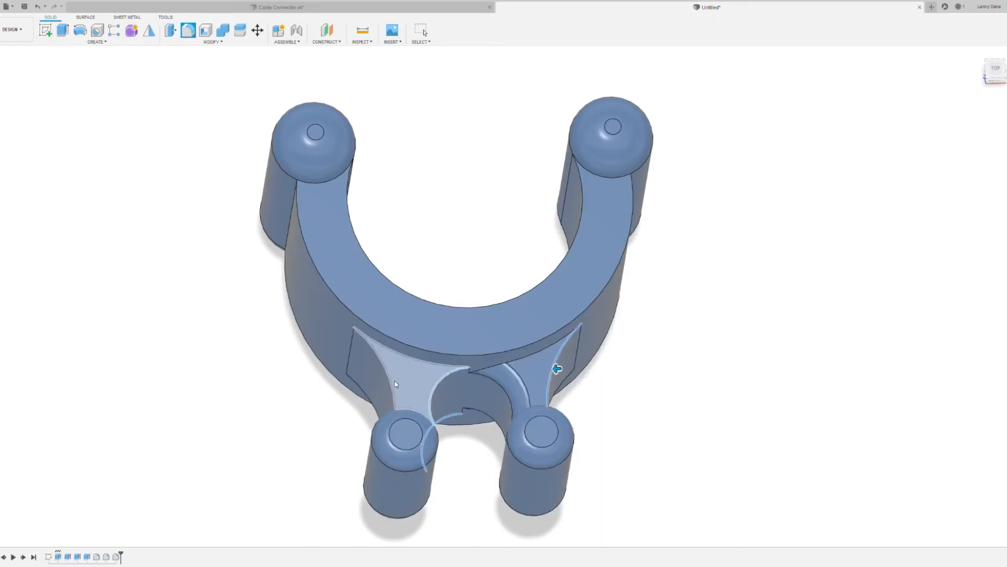
{"action": "left_click", "coordinate": [388, 379]}
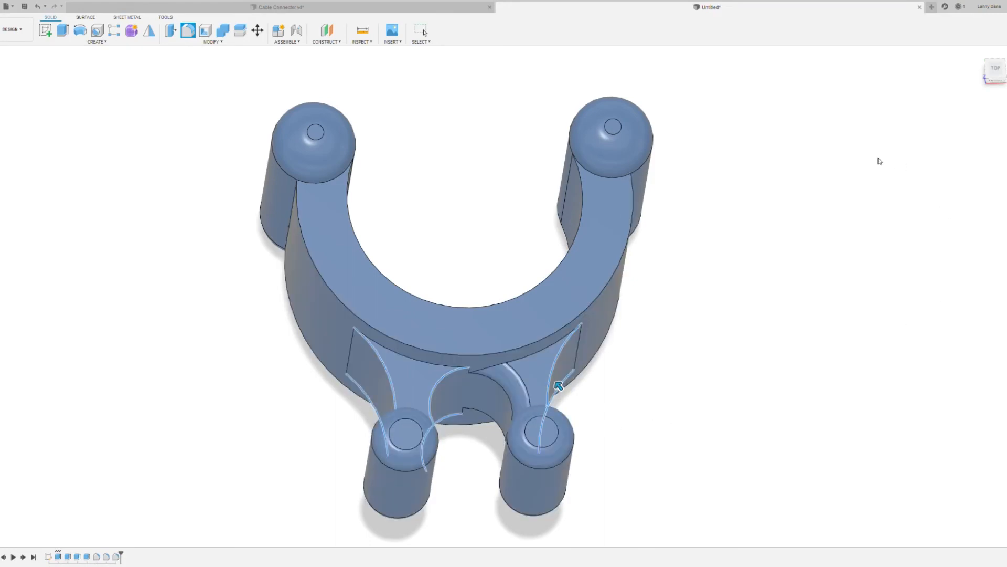
{"action": "key", "text": "Return"}
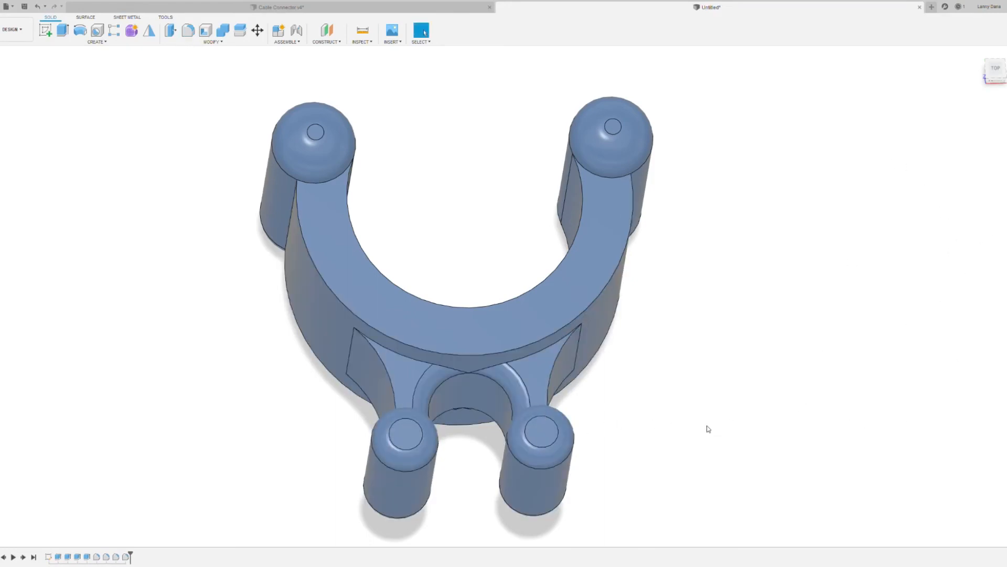
- Fillet the outer arc edges on both faces of the small ring's two halves, where they curve into the large ring
{"action": "middle_click_drag", "start_coordinate": [709, 429], "coordinate": [731, 407], "text": "shift"}
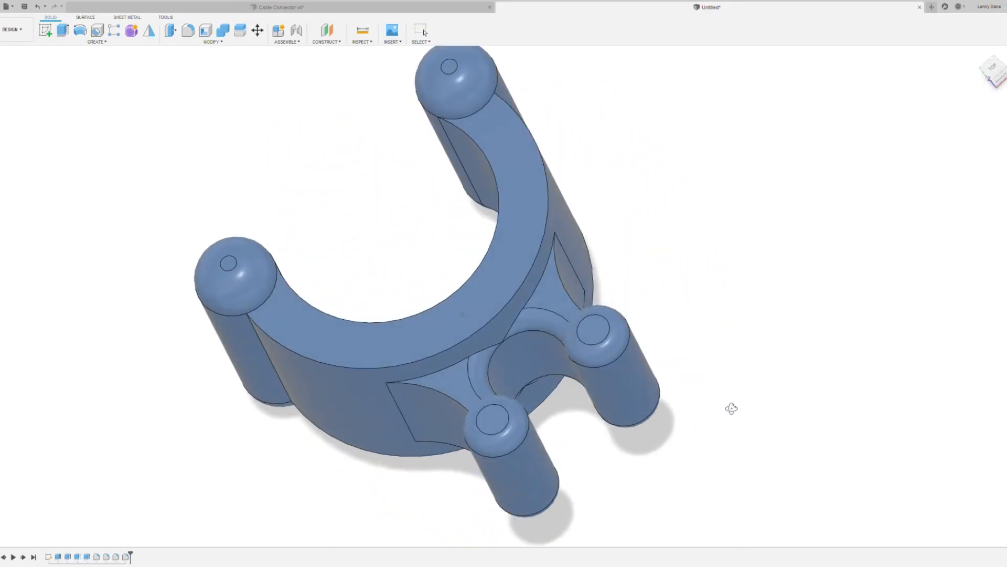
{"action": "left_click", "coordinate": [189, 33]}
{"action": "left_click", "coordinate": [568, 270]}
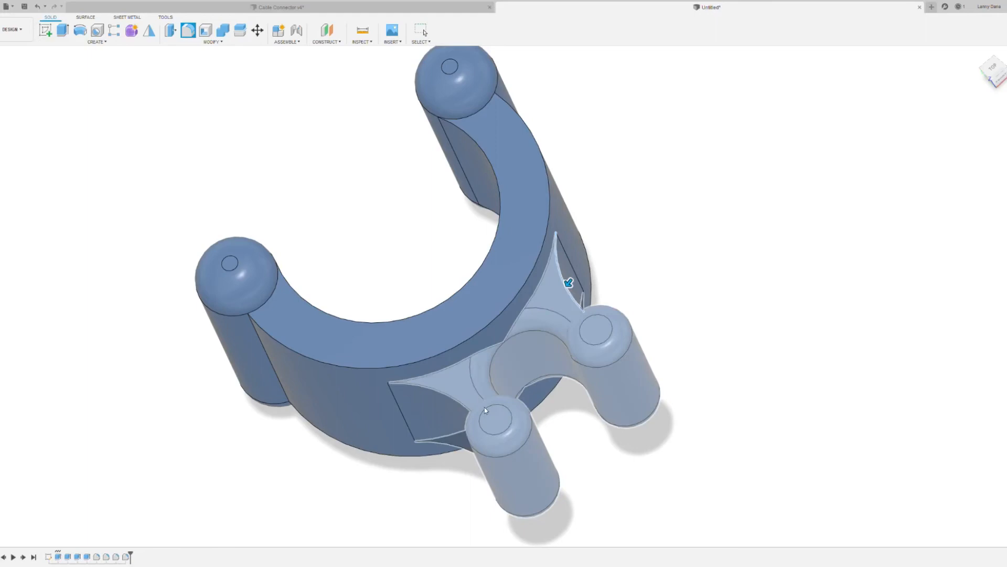
{"action": "left_click", "coordinate": [453, 399]}
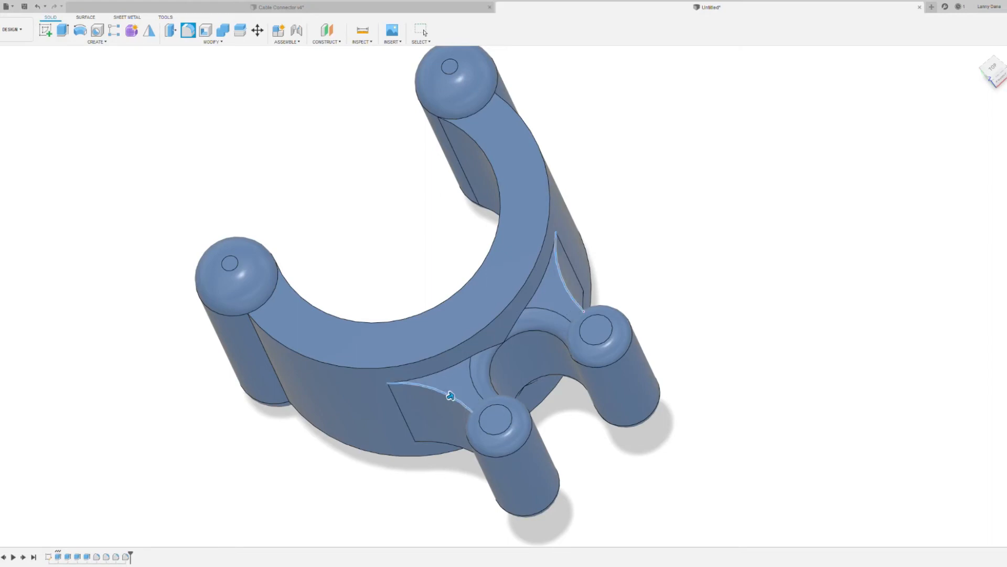
{"action": "left_click", "coordinate": [450, 396]}
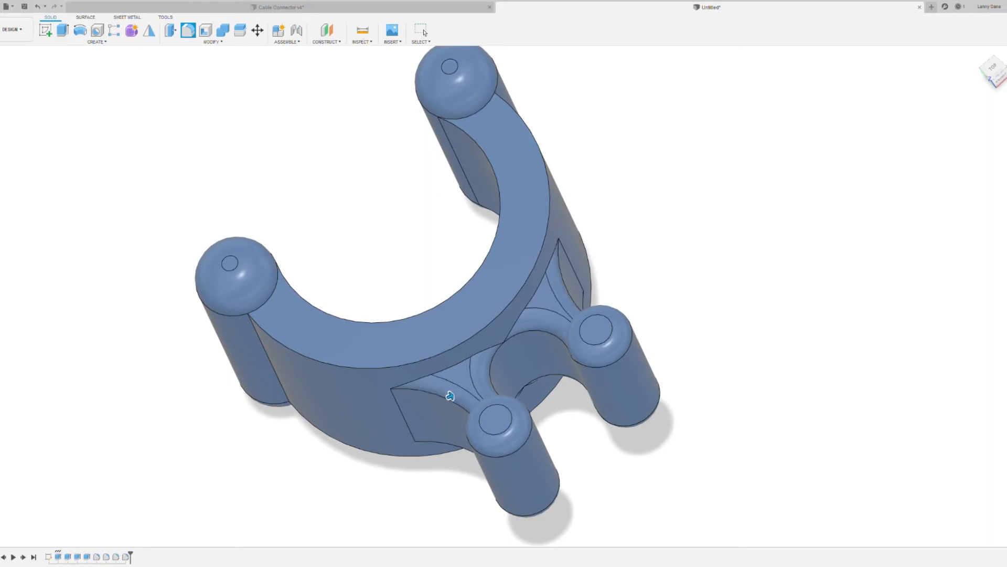
{"action": "middle_click_drag", "start_coordinate": [742, 297], "coordinate": [869, 162], "text": "shift"}
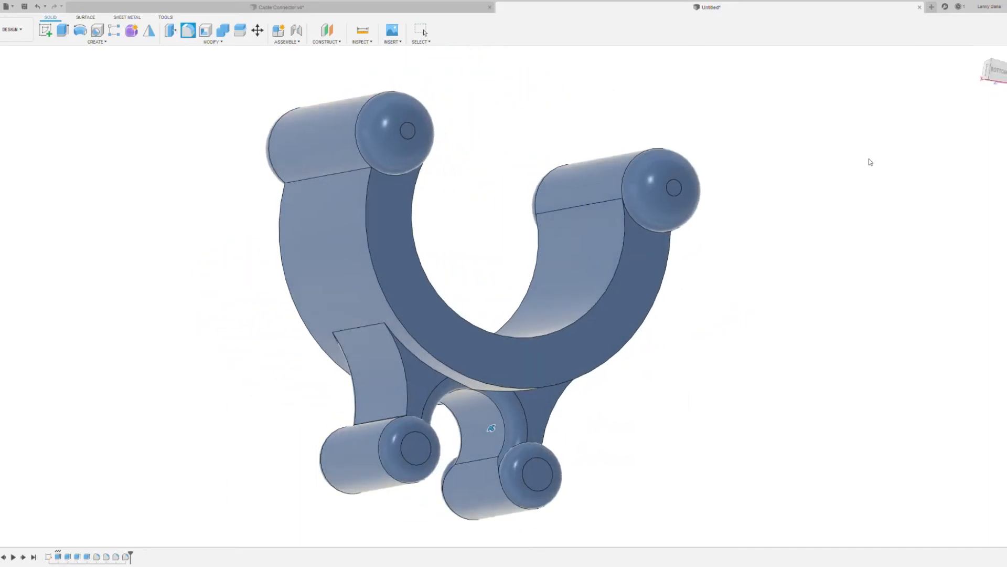
{"action": "left_click", "coordinate": [555, 415]}
{"action": "left_click", "coordinate": [406, 381]}
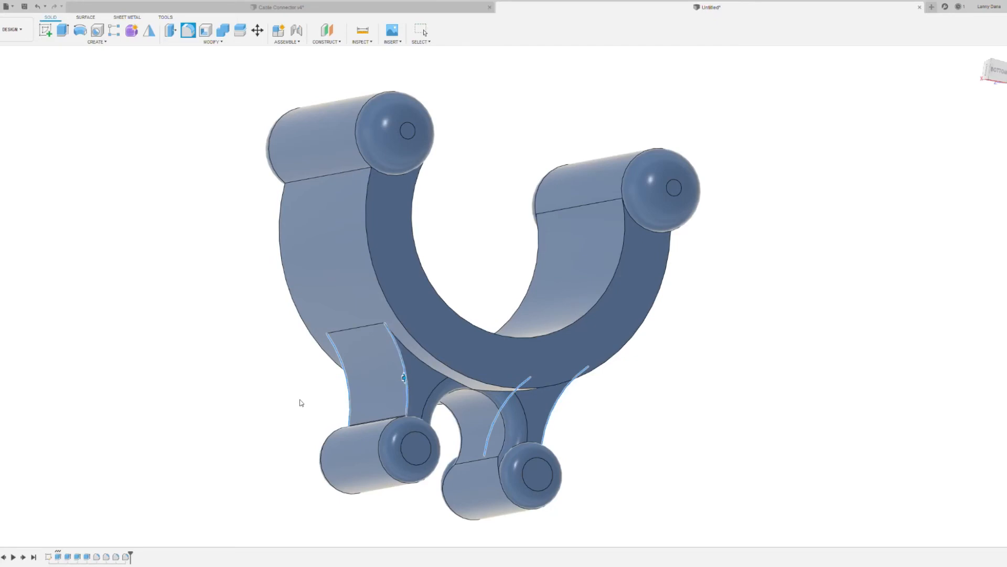
{"action": "key", "text": "Return"}
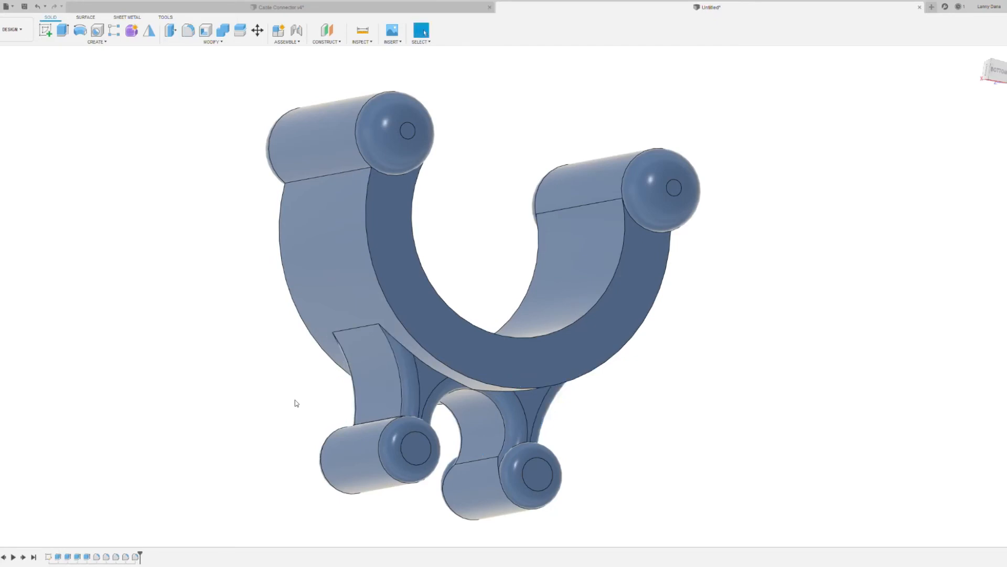
- Fillet the large ring's inner arc edges on both faces with a radius of 1.5, and round its outer arc edges as well
{"action": "middle_click_drag", "start_coordinate": [285, 415], "coordinate": [241, 102], "text": "shift"}
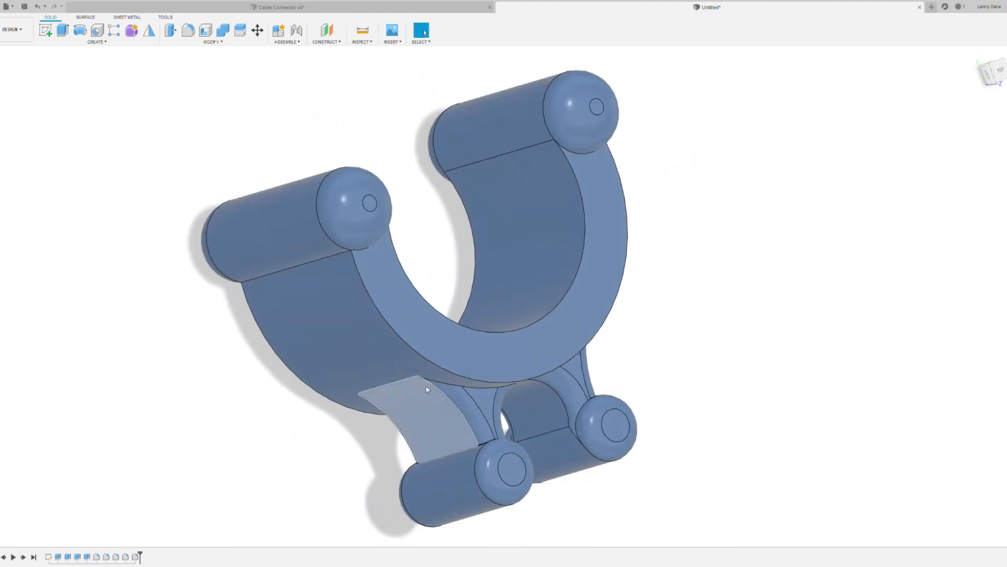
{"action": "left_click", "coordinate": [189, 32]}
{"action": "left_click", "coordinate": [445, 315]}
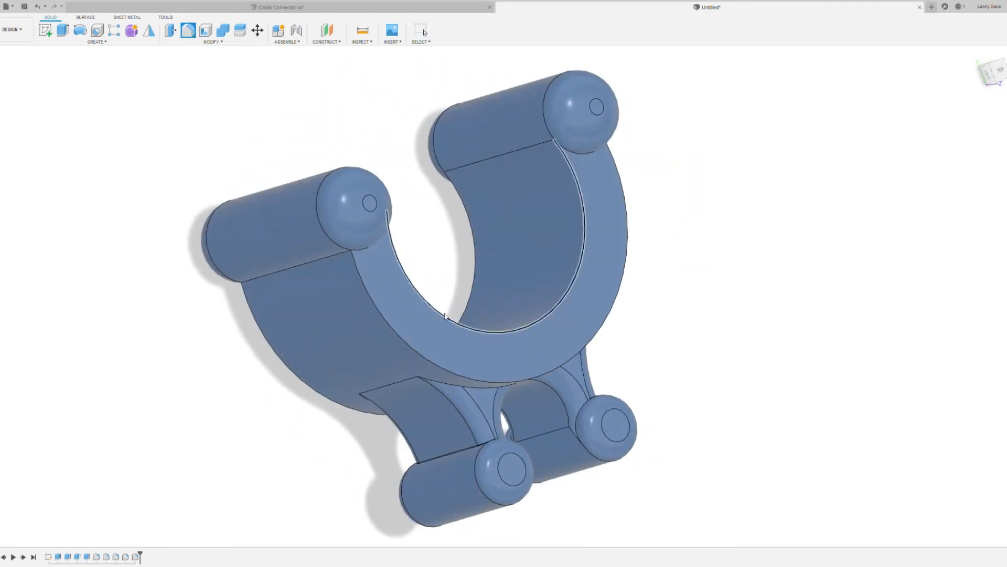
{"action": "left_click", "coordinate": [448, 317]}
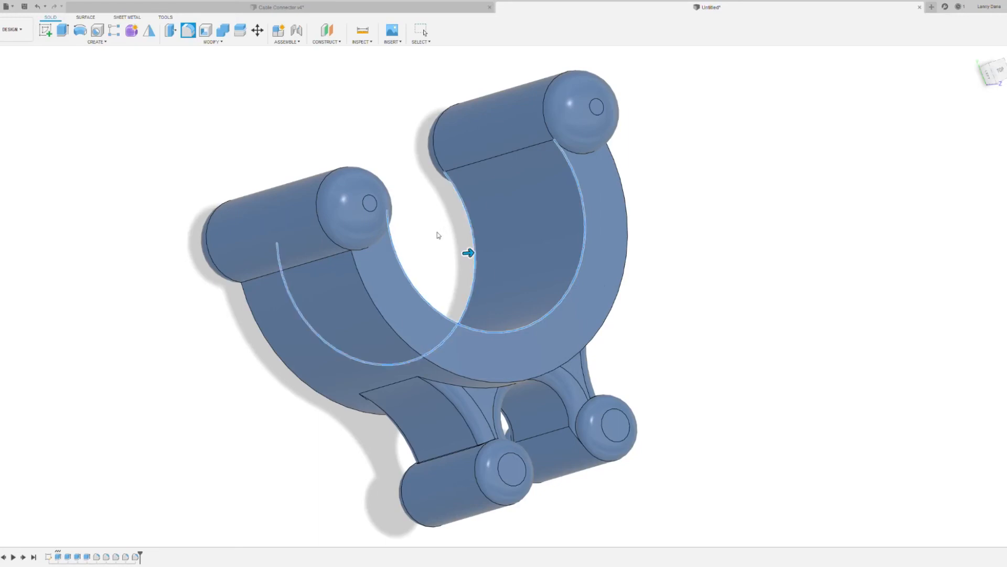
{"action": "type", "text": "1"}
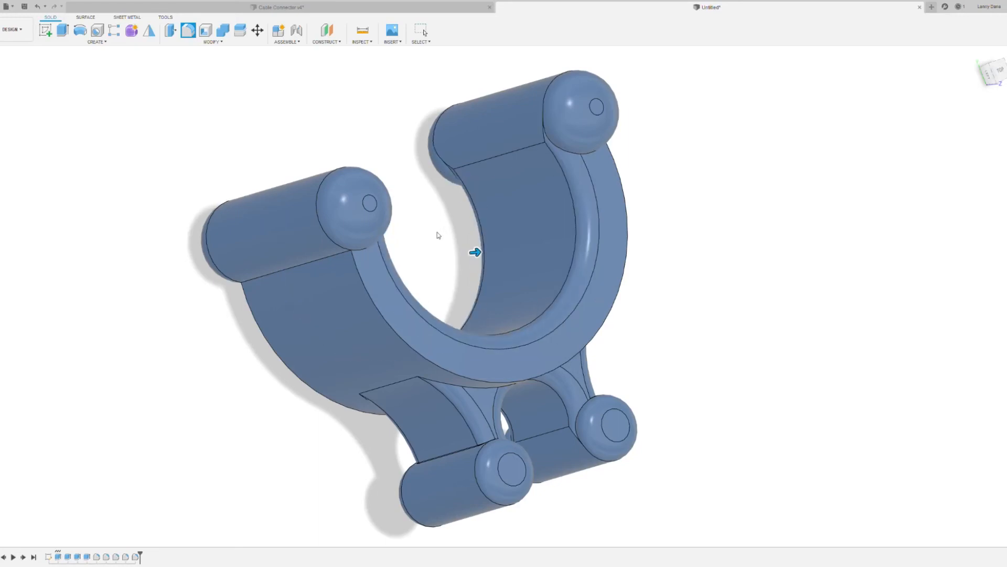
{"action": "type", "text": ".5"}
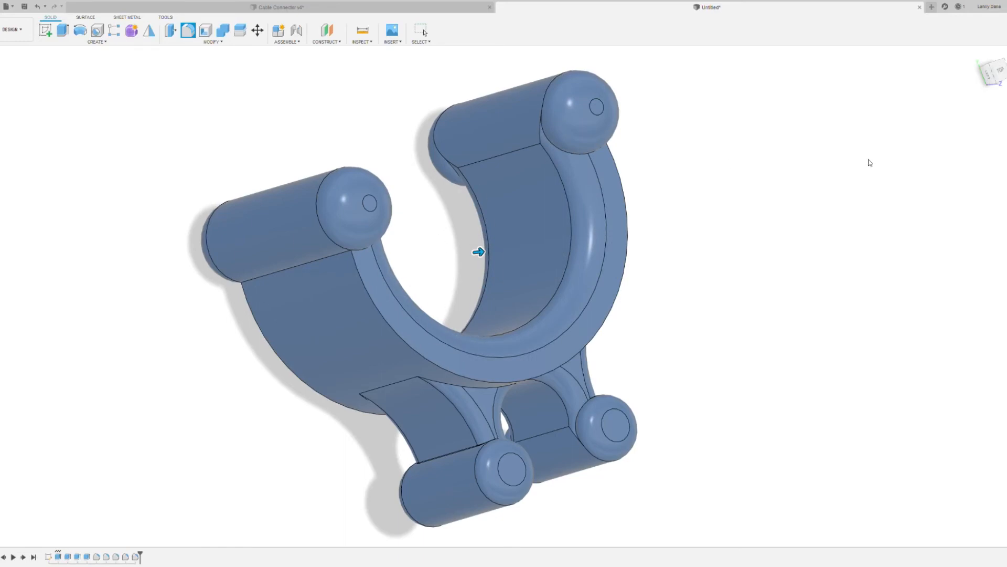
{"action": "left_click", "coordinate": [626, 288]}
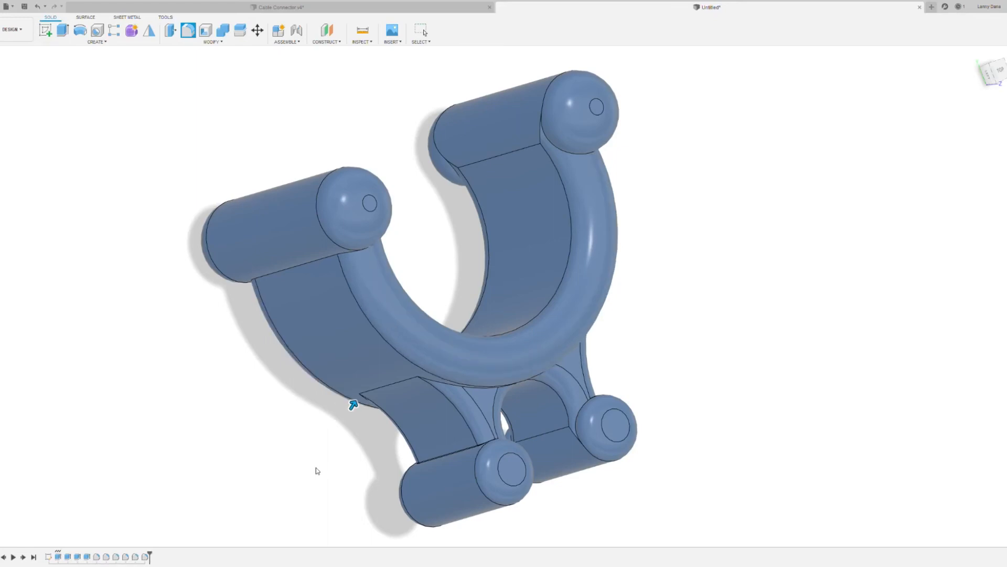
{"action": "key", "text": "Return"}
- Fillet the seams where the tip cylinders of both the small and the large ring join the ring bodies
{"action": "left_click", "coordinate": [189, 35]}
{"action": "left_click", "coordinate": [455, 455]}
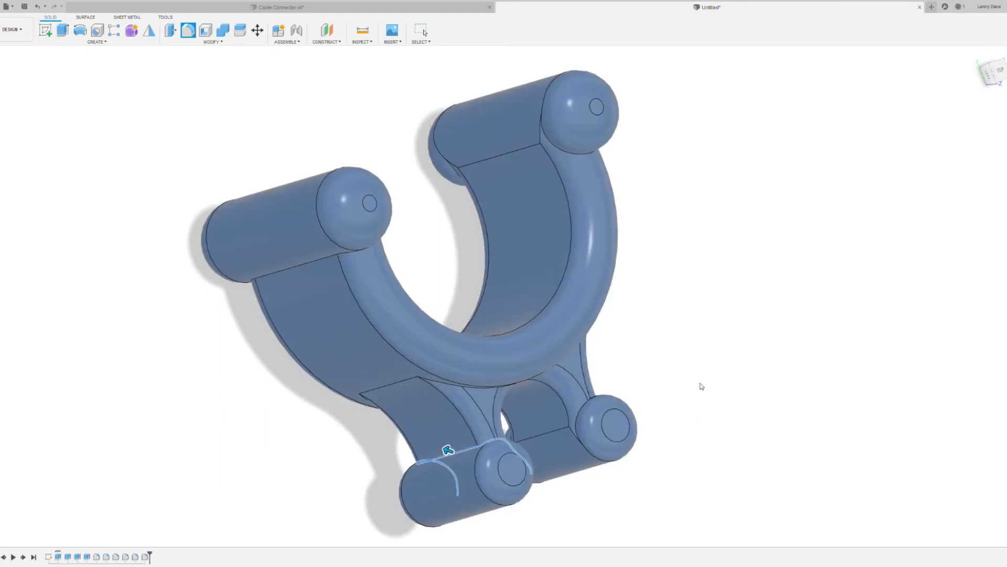
{"action": "middle_click_drag", "start_coordinate": [702, 386], "coordinate": [659, 401], "text": "shift"}
{"action": "left_click", "coordinate": [572, 406]}
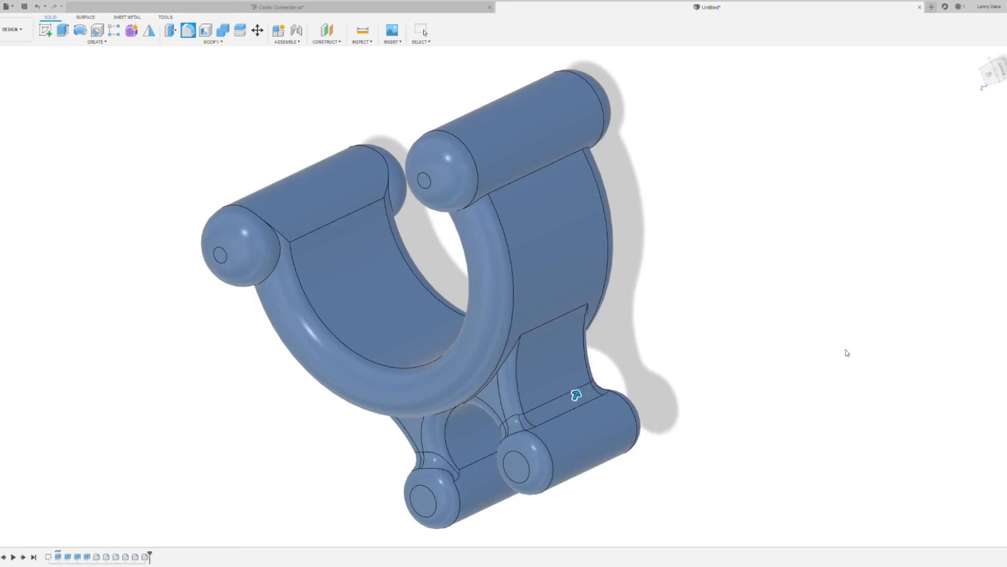
{"action": "mouse_move", "coordinate": [665, 452]}
{"action": "middle_mouse_down", "text": "shift"}
{"action": "mouse_move", "coordinate": [722, 441]}
{"action": "mouse_move", "coordinate": [717, 408]}
{"action": "mouse_move", "coordinate": [691, 435]}
{"action": "mouse_move", "coordinate": [703, 445]}
{"action": "mouse_move", "coordinate": [679, 441]}
{"action": "middle_mouse_up", "text": "shift"}
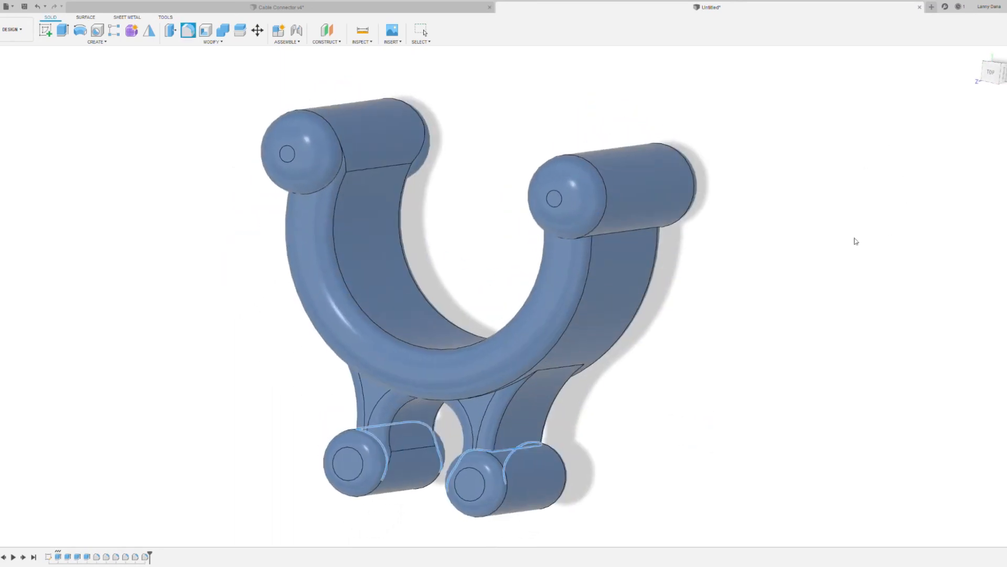
{"action": "middle_click_drag", "start_coordinate": [685, 344], "coordinate": [726, 344], "text": "shift"}
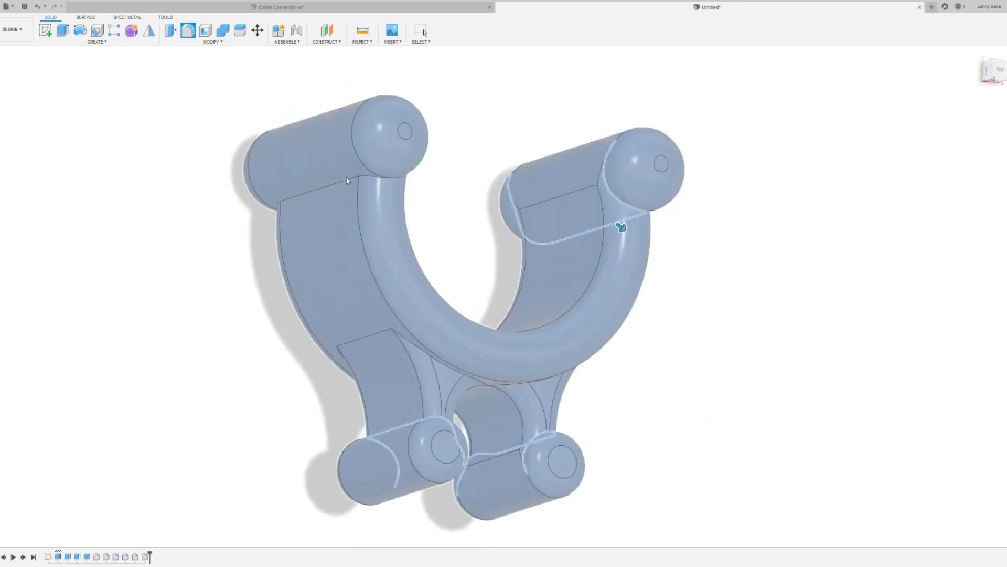
{"action": "left_click", "coordinate": [347, 181]}
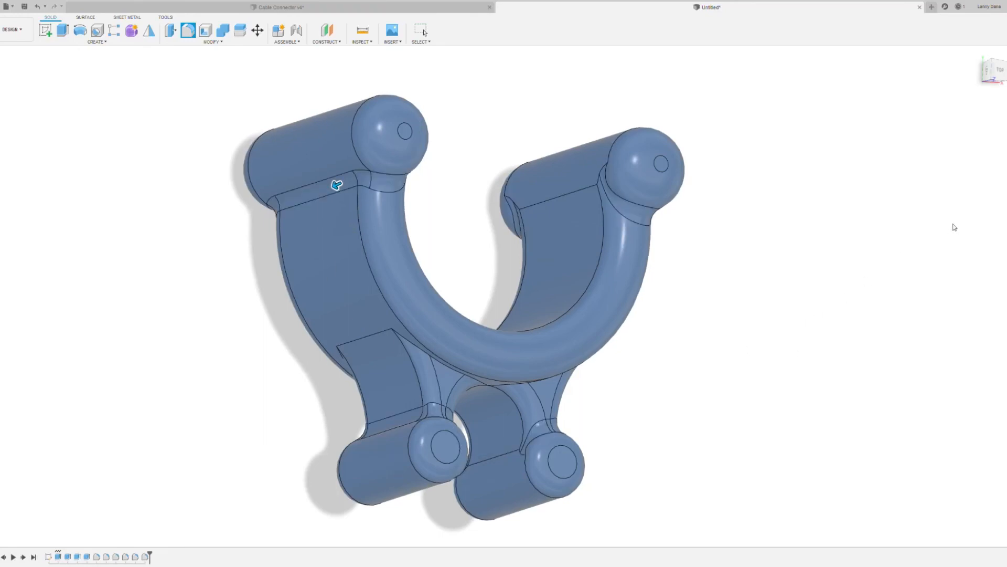
{"action": "key", "text": "Return"}
{"action": "middle_click_drag", "start_coordinate": [690, 359], "coordinate": [637, 373], "text": "shift"}
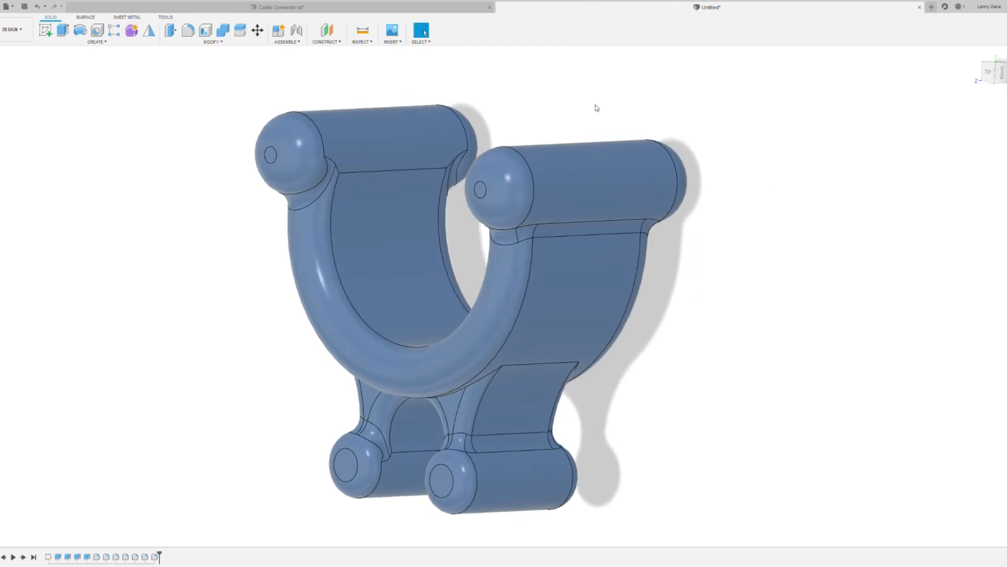